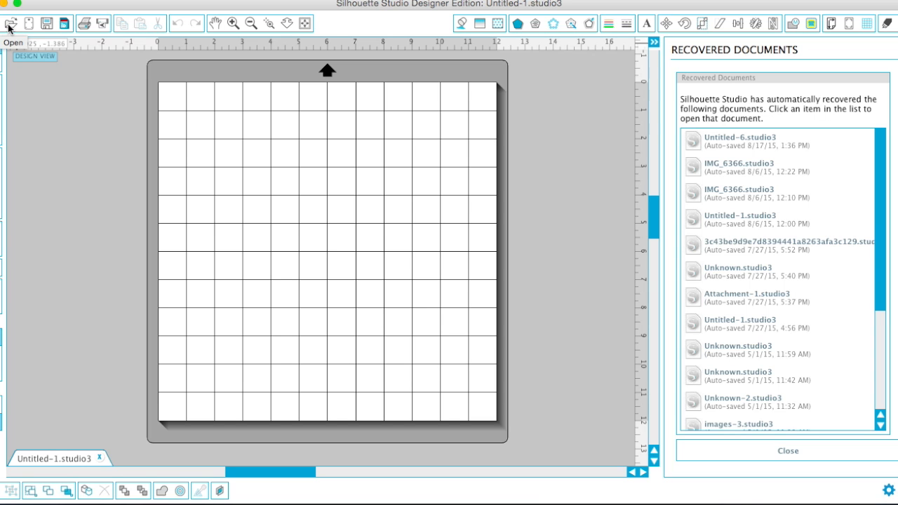
- Browse the Desktop images and place images-3.png, the maple leaf, on the work area left of the mat
{"action": "left_click", "coordinate": [11, 26]}
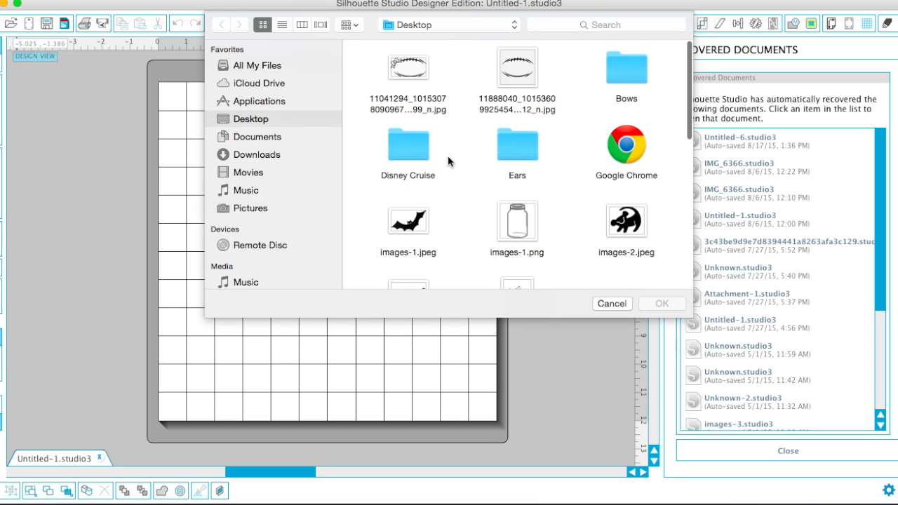
{"action": "scroll", "coordinate": [452, 155], "scroll_direction": "down", "scroll_amount": 5}
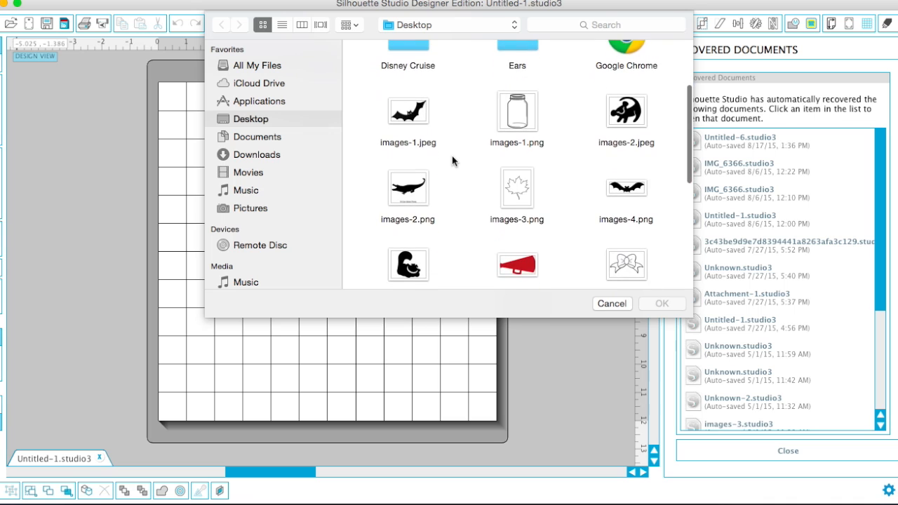
{"action": "left_click_drag", "start_coordinate": [519, 165], "coordinate": [48, 150]}
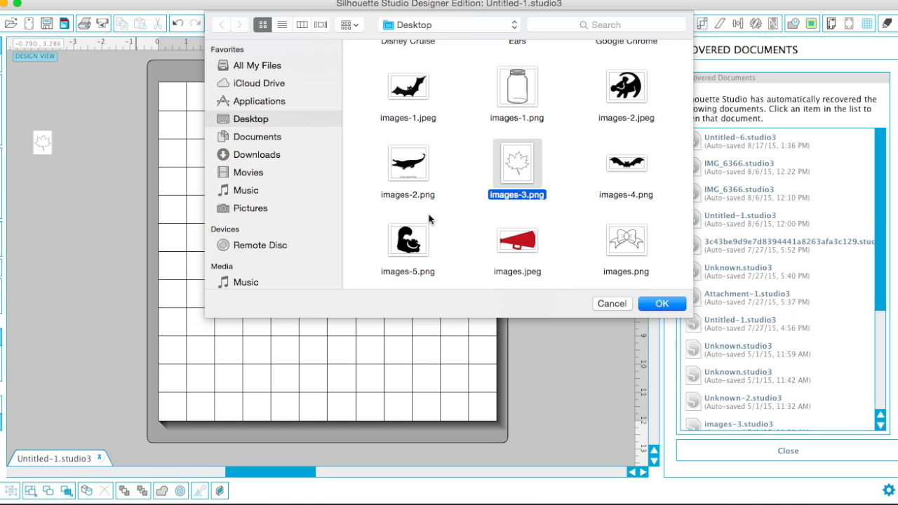
- Place the chevron pattern Unknown.jpeg left of the mat, under the leaf image, and close the file browser
{"action": "scroll", "coordinate": [524, 241], "scroll_direction": "up", "scroll_amount": 3}
{"action": "scroll", "coordinate": [523, 241], "scroll_direction": "down", "scroll_amount": 5}
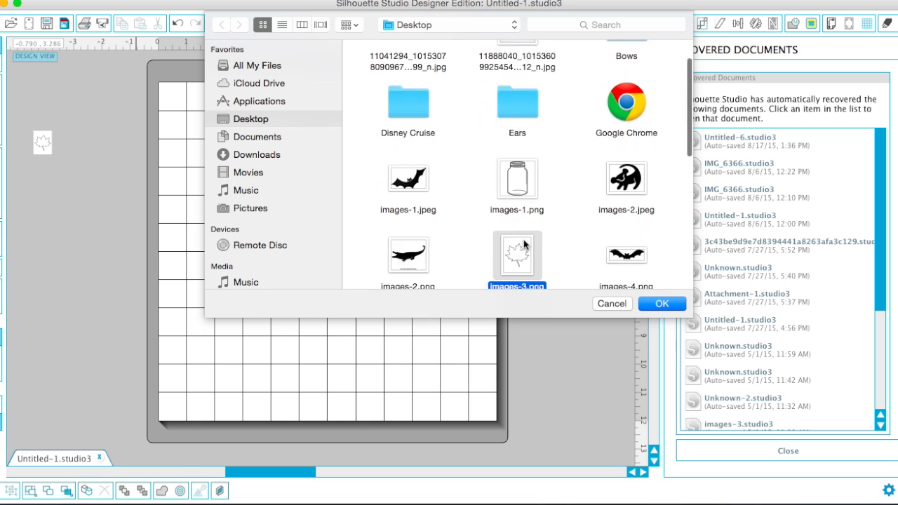
{"action": "scroll", "coordinate": [523, 241], "scroll_direction": "down", "scroll_amount": 4}
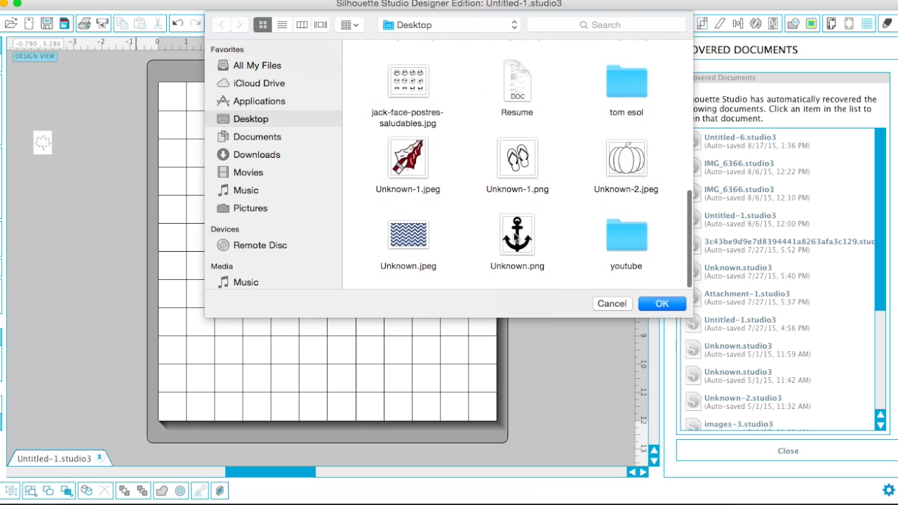
{"action": "left_click_drag", "start_coordinate": [411, 244], "coordinate": [89, 238]}
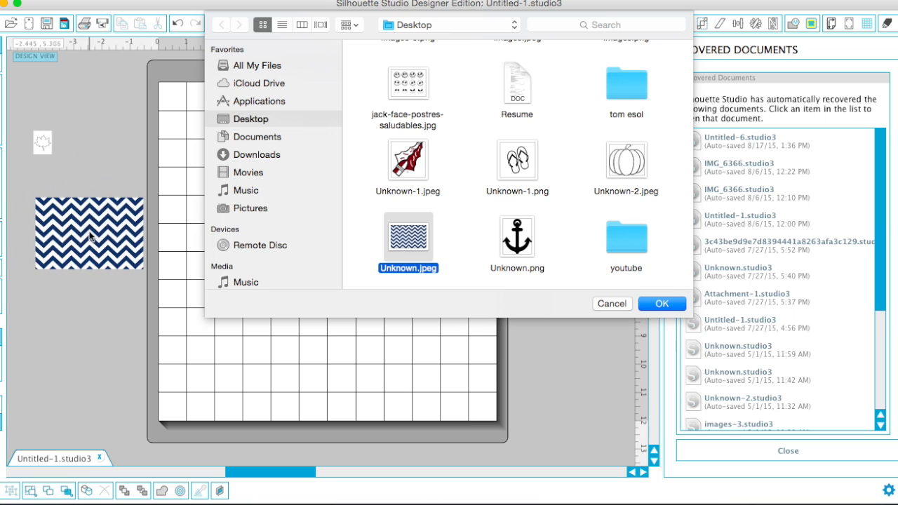
{"action": "left_click", "coordinate": [612, 304]}
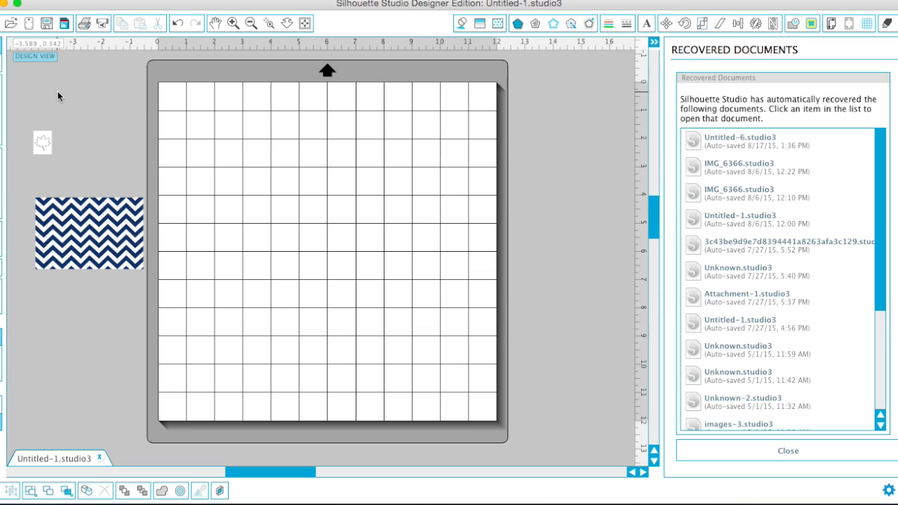
- Enlarge the leaf image on the mat to about 7.17 × 9.28 in and trace it with a high pass filter value of 300
{"action": "left_click_drag", "start_coordinate": [43, 145], "coordinate": [459, 361]}
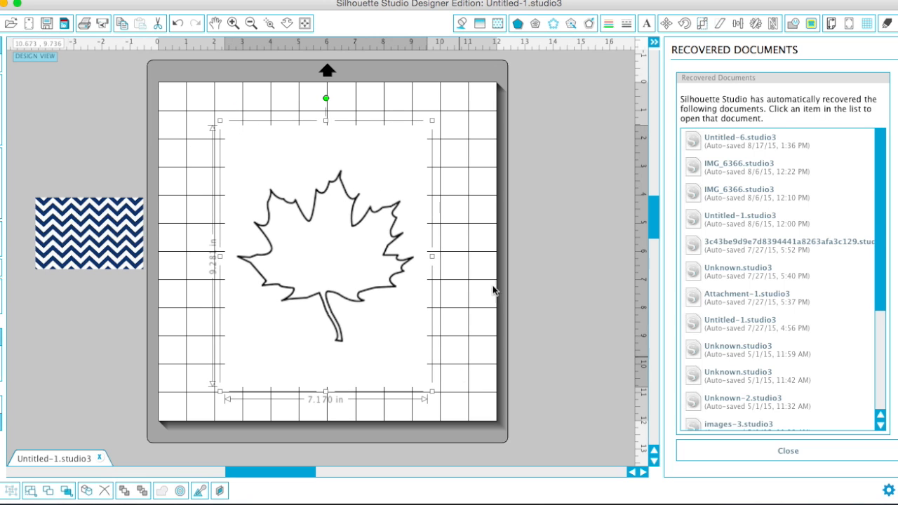
{"action": "left_click", "coordinate": [812, 25]}
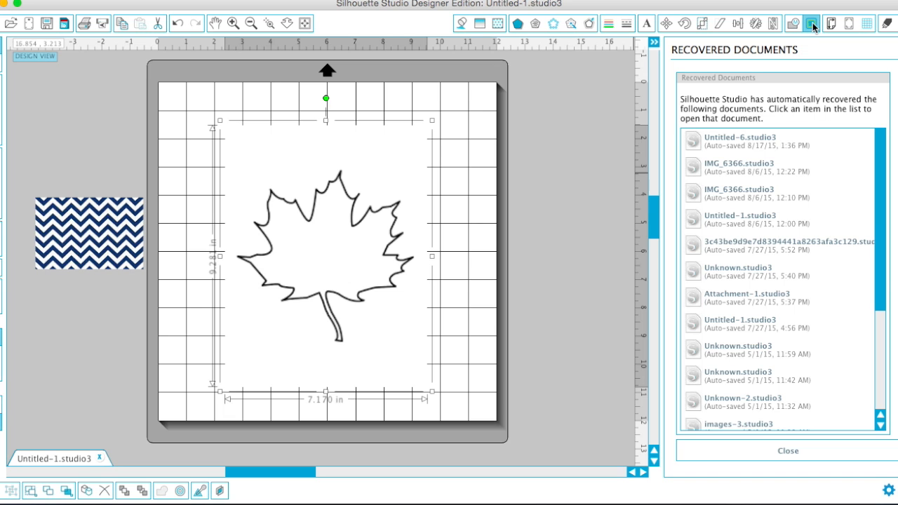
{"action": "left_click", "coordinate": [694, 104]}
{"action": "left_click", "coordinate": [719, 103]}
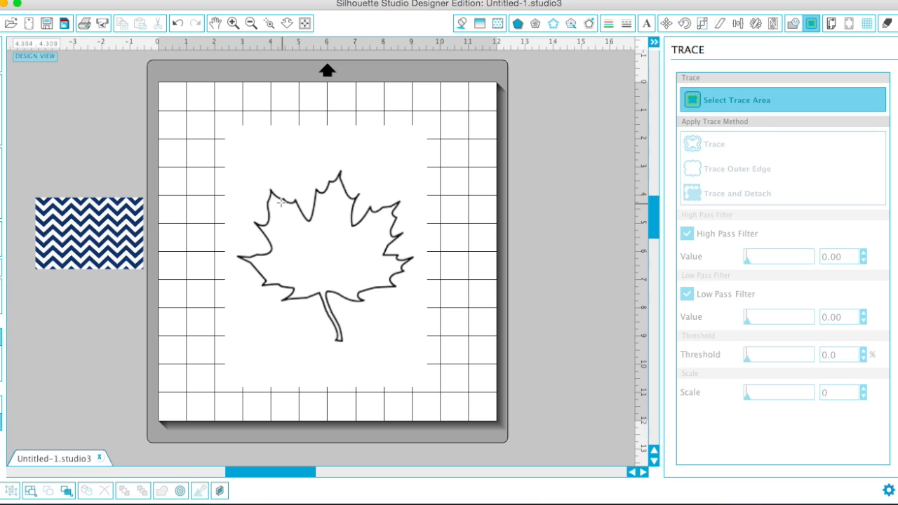
{"action": "mouse_move", "coordinate": [229, 151]}
{"action": "left_mouse_down"}
{"action": "mouse_move", "coordinate": [367, 365]}
{"action": "mouse_move", "coordinate": [430, 370]}
{"action": "left_mouse_up"}
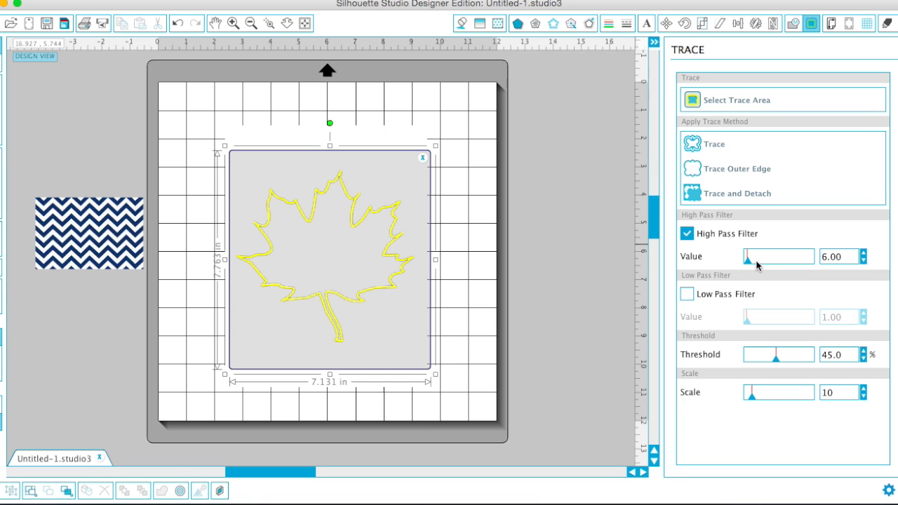
{"action": "left_click_drag", "start_coordinate": [757, 265], "coordinate": [830, 274]}
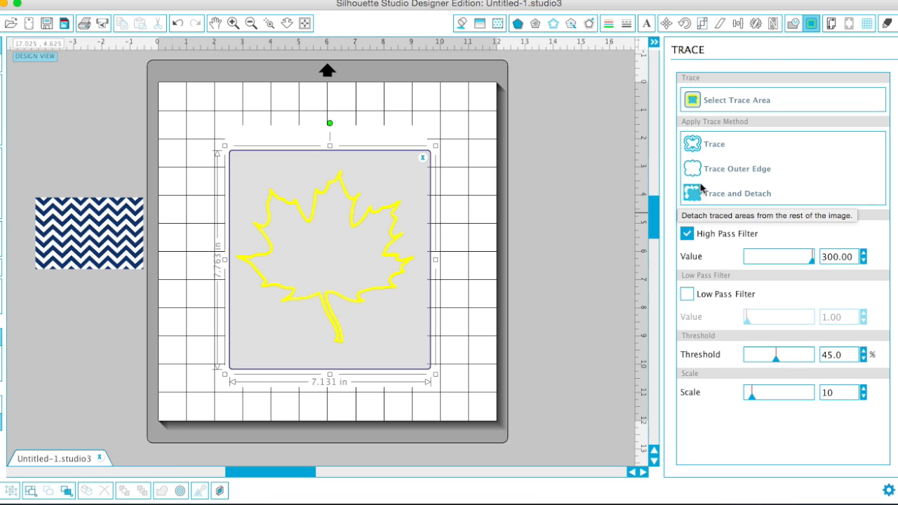
{"action": "left_click", "coordinate": [700, 143]}
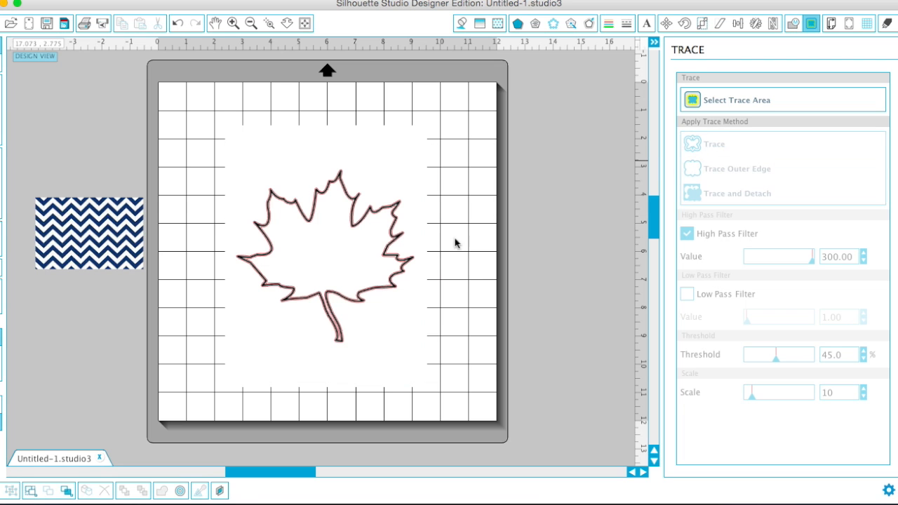
- Delete the original leaf image and move the traced leaf outline slightly up and right on the mat
{"action": "mouse_move", "coordinate": [334, 271]}
{"action": "left_mouse_down"}
{"action": "mouse_move", "coordinate": [527, 339]}
{"action": "mouse_move", "coordinate": [554, 309]}
{"action": "left_mouse_up"}
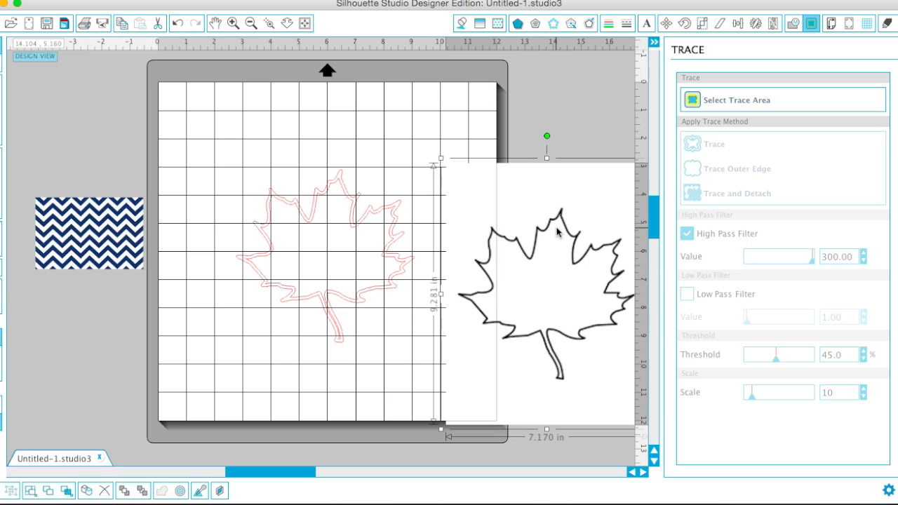
{"action": "key", "text": "Delete"}
{"action": "left_click", "coordinate": [369, 212]}
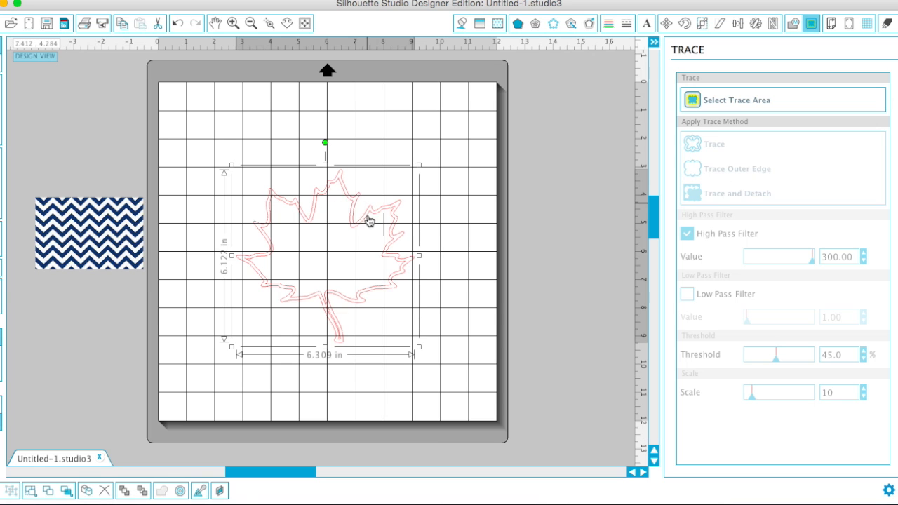
{"action": "left_click_drag", "start_coordinate": [369, 221], "coordinate": [390, 181]}
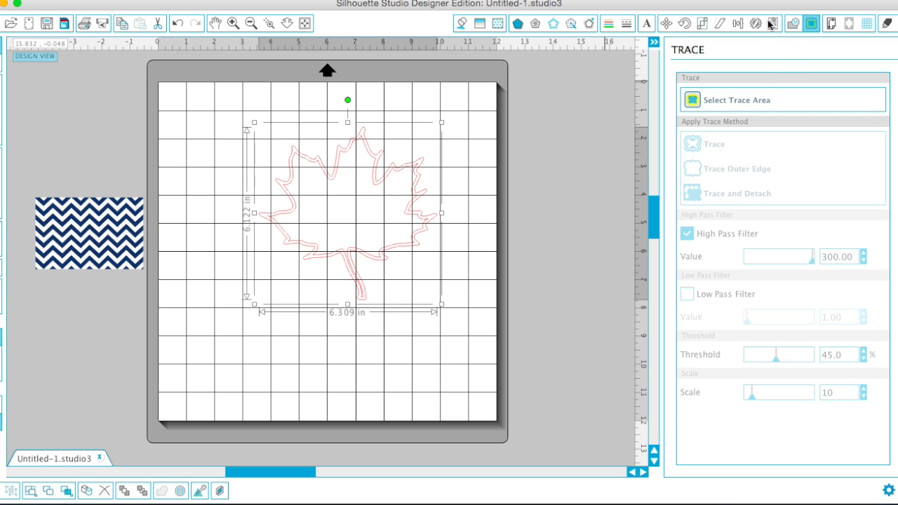
- Release the traced leaf's compound path and move the inner and outer outlines separately to the right of the mat
{"action": "left_click", "coordinate": [792, 24]}
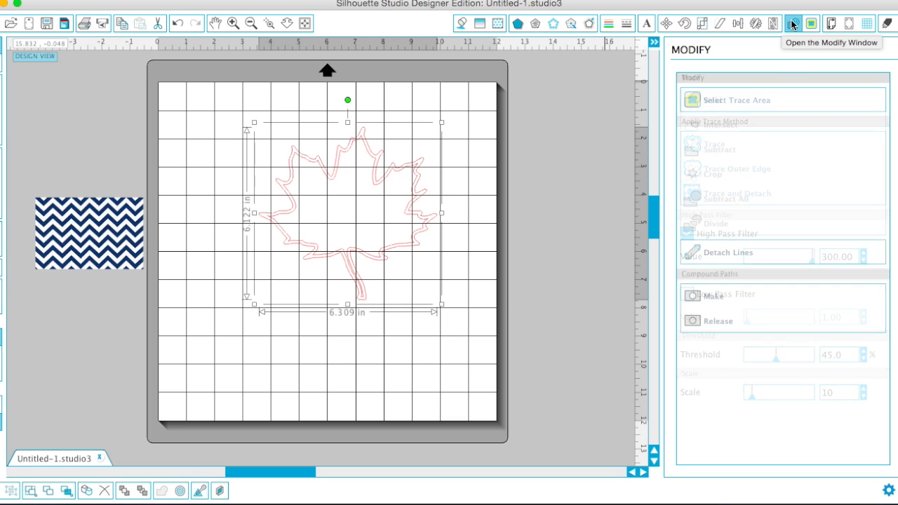
{"action": "left_click", "coordinate": [717, 322]}
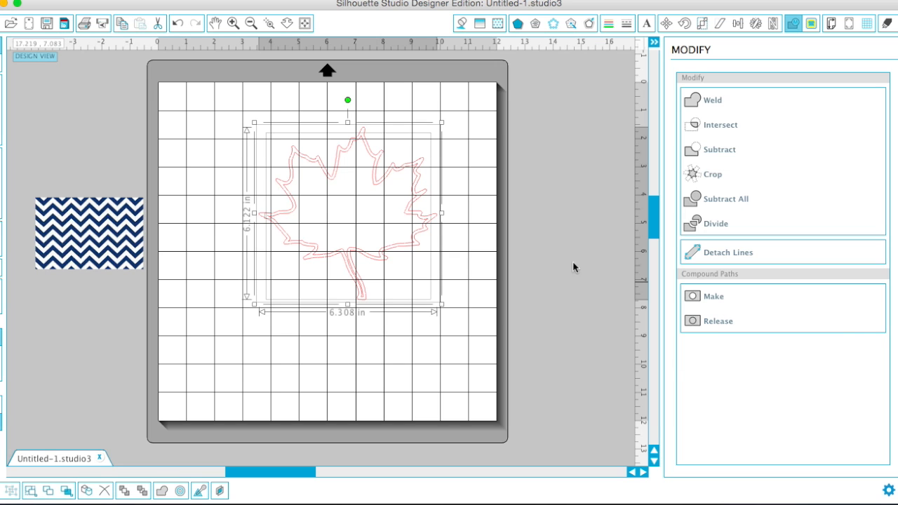
{"action": "left_click_drag", "start_coordinate": [358, 245], "coordinate": [384, 283]}
{"action": "left_click", "coordinate": [426, 242]}
{"action": "left_click_drag", "start_coordinate": [425, 218], "coordinate": [603, 120]}
{"action": "left_click", "coordinate": [548, 180]}
{"action": "left_click", "coordinate": [605, 121]}
{"action": "left_click", "coordinate": [445, 262]}
{"action": "left_click_drag", "start_coordinate": [512, 265], "coordinate": [620, 285]}
{"action": "left_click_drag", "start_coordinate": [425, 292], "coordinate": [653, 351]}
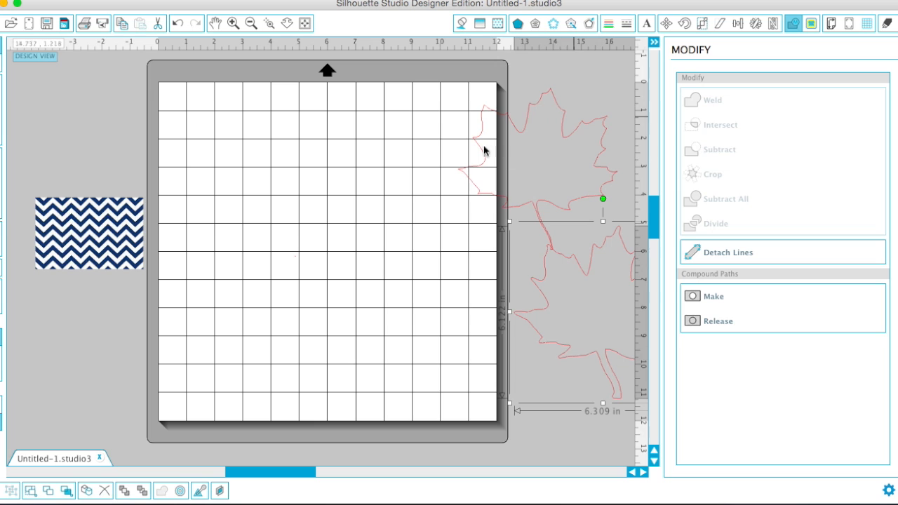
- Move the chevron image onto the mat and enlarge it to about 9.65 × 6.42 in
{"action": "left_click_drag", "start_coordinate": [111, 218], "coordinate": [274, 142]}
{"action": "left_click_drag", "start_coordinate": [306, 202], "coordinate": [420, 387]}
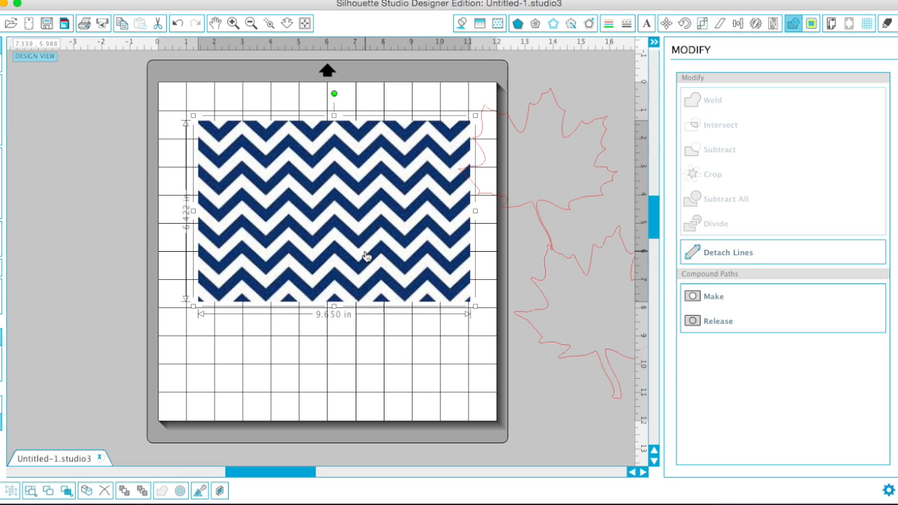
{"action": "left_click_drag", "start_coordinate": [364, 256], "coordinate": [318, 259]}
- Trace the outer edge of the whole chevron image with a high pass filter value of 300
{"action": "left_click", "coordinate": [811, 25]}
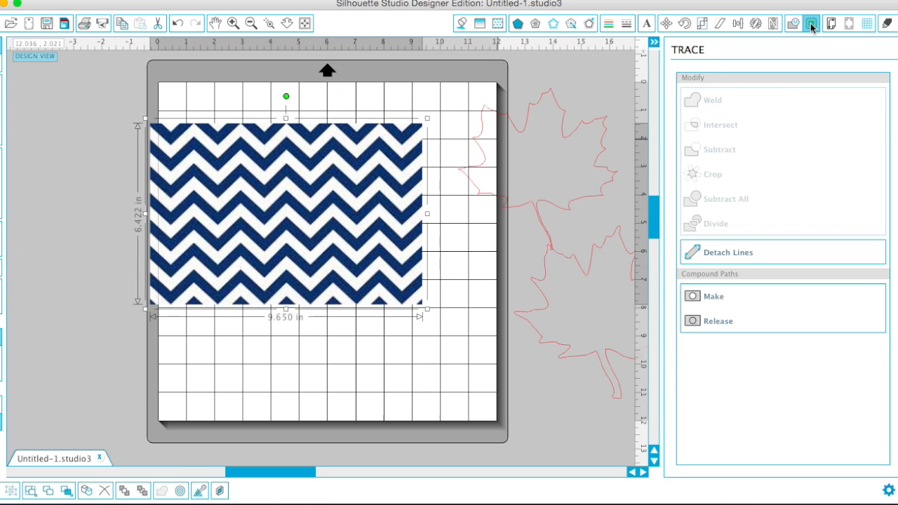
{"action": "left_click", "coordinate": [707, 103]}
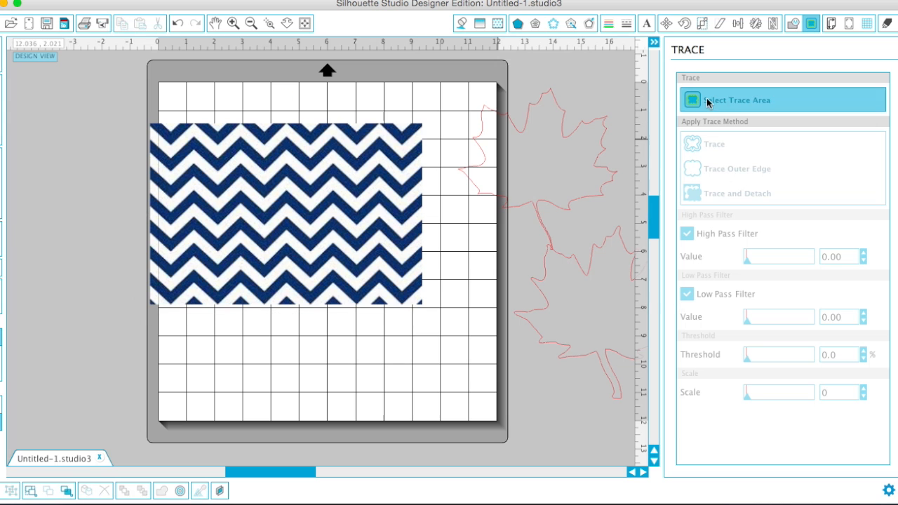
{"action": "mouse_move", "coordinate": [134, 109]}
{"action": "left_mouse_down"}
{"action": "mouse_move", "coordinate": [327, 303]}
{"action": "mouse_move", "coordinate": [445, 356]}
{"action": "mouse_move", "coordinate": [450, 338]}
{"action": "left_mouse_up"}
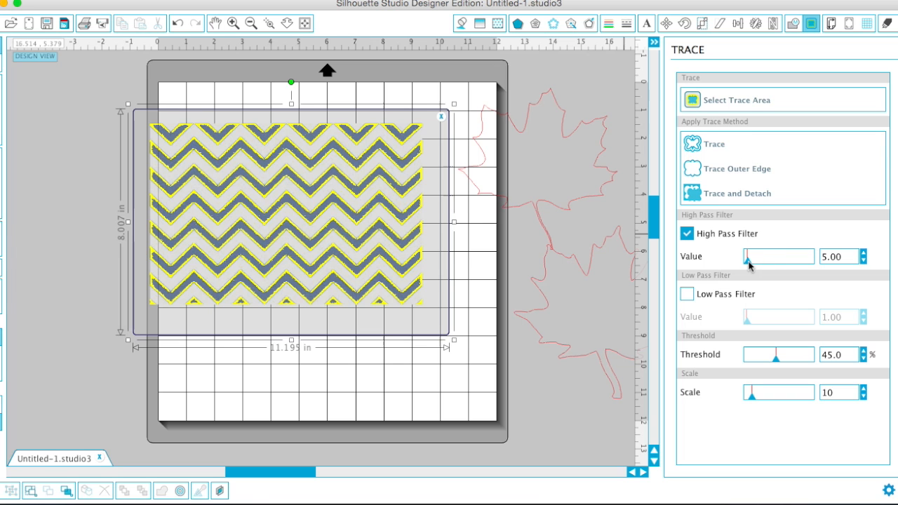
{"action": "left_click_drag", "start_coordinate": [749, 263], "coordinate": [897, 279]}
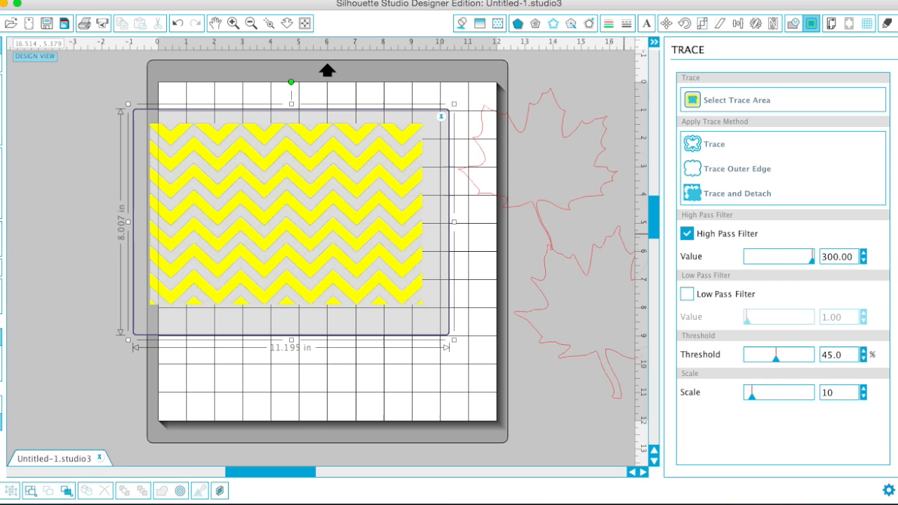
{"action": "left_click", "coordinate": [756, 172]}
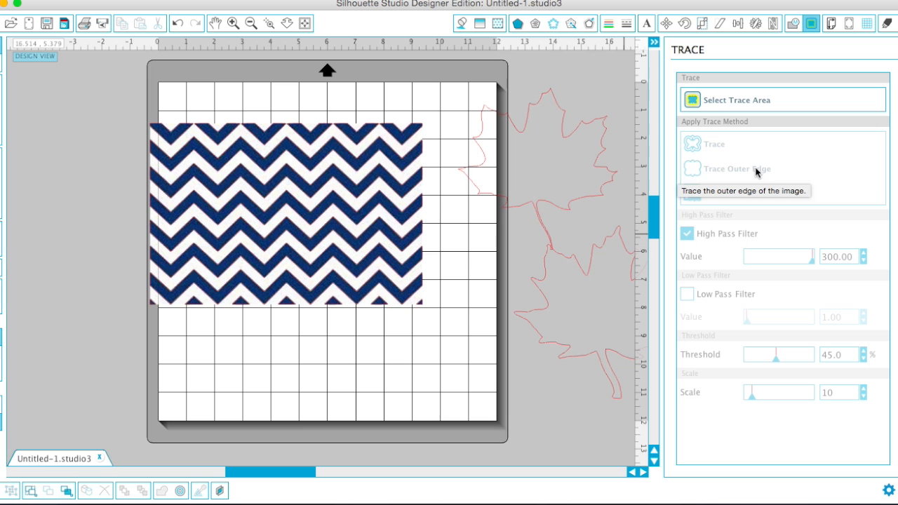
- Move the original chevron image away from its traced outlines and delete it
{"action": "left_click_drag", "start_coordinate": [300, 203], "coordinate": [146, 390]}
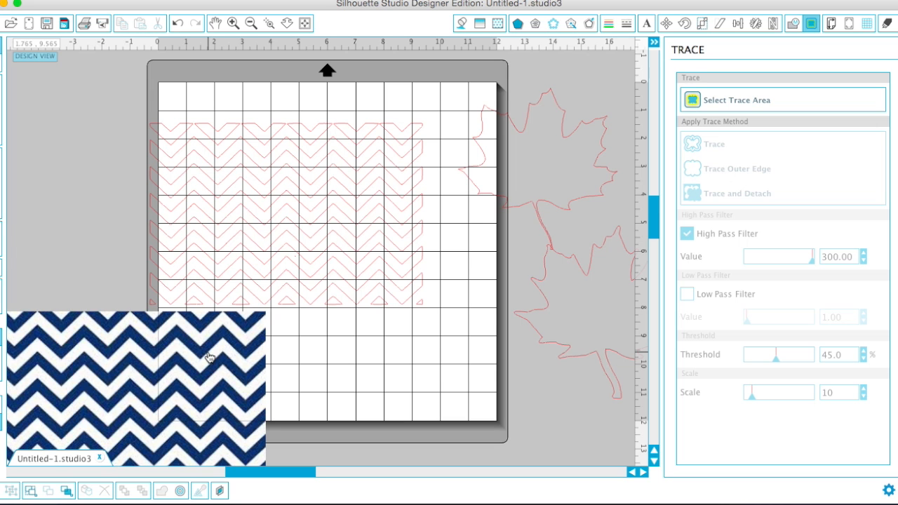
{"action": "left_click_drag", "start_coordinate": [200, 345], "coordinate": [364, 343]}
{"action": "left_click_drag", "start_coordinate": [221, 328], "coordinate": [84, 150]}
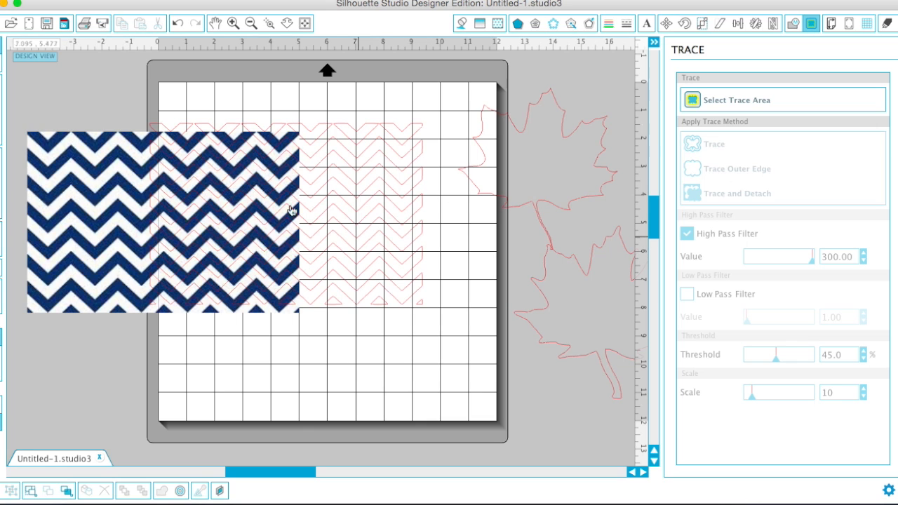
{"action": "left_click", "coordinate": [97, 197]}
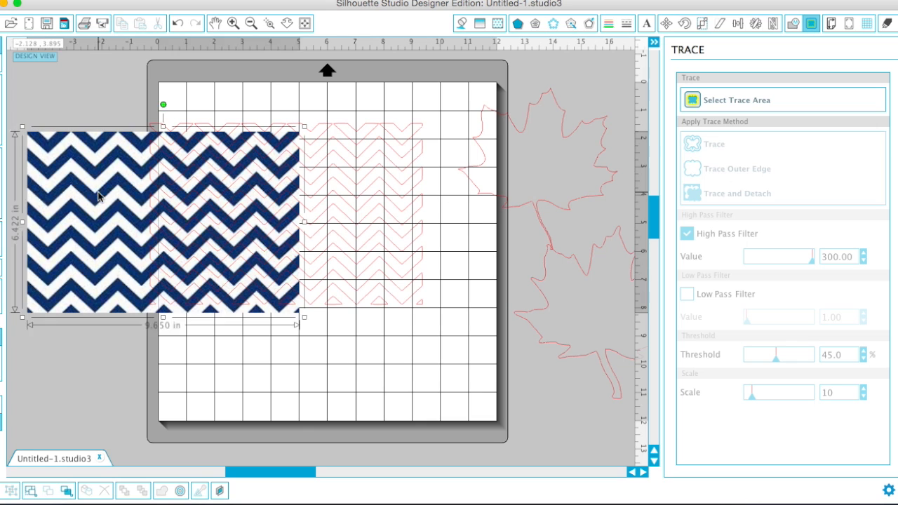
{"action": "key", "text": "Delete"}
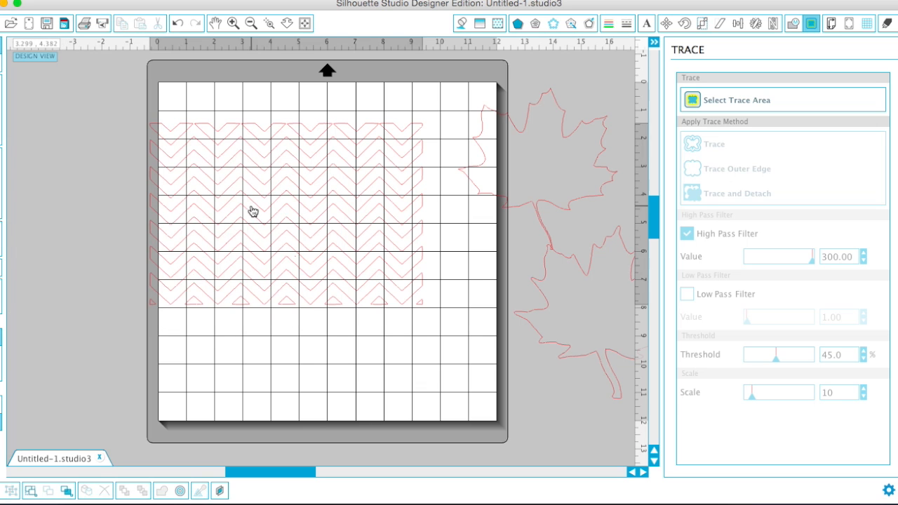
- Move the traced chevron pattern to the middle of the mat
{"action": "left_click_drag", "start_coordinate": [252, 208], "coordinate": [285, 245]}
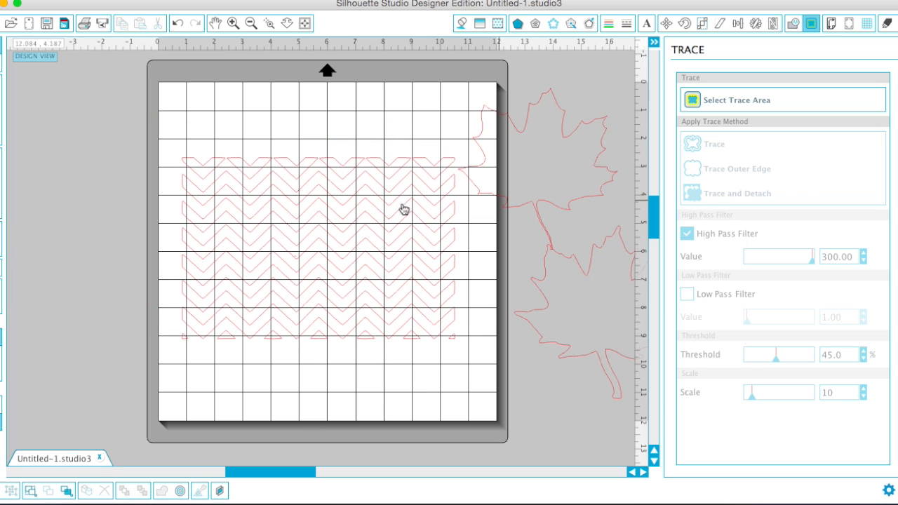
{"action": "left_click", "coordinate": [356, 219]}
{"action": "mouse_move", "coordinate": [356, 219]}
{"action": "left_mouse_down"}
{"action": "mouse_move", "coordinate": [349, 216]}
{"action": "mouse_move", "coordinate": [363, 204]}
{"action": "left_mouse_up"}
{"action": "left_click", "coordinate": [379, 204]}
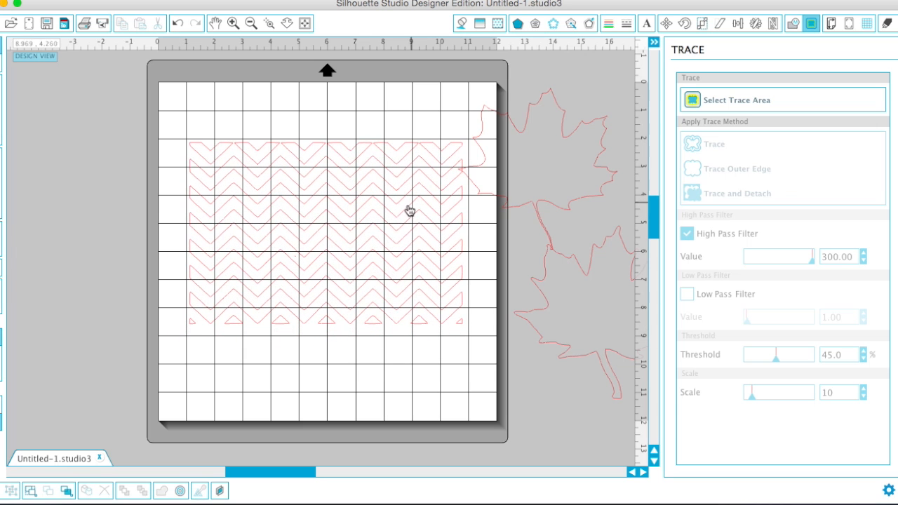
- Fill the traced chevron pattern with white
{"action": "left_click", "coordinate": [371, 197]}
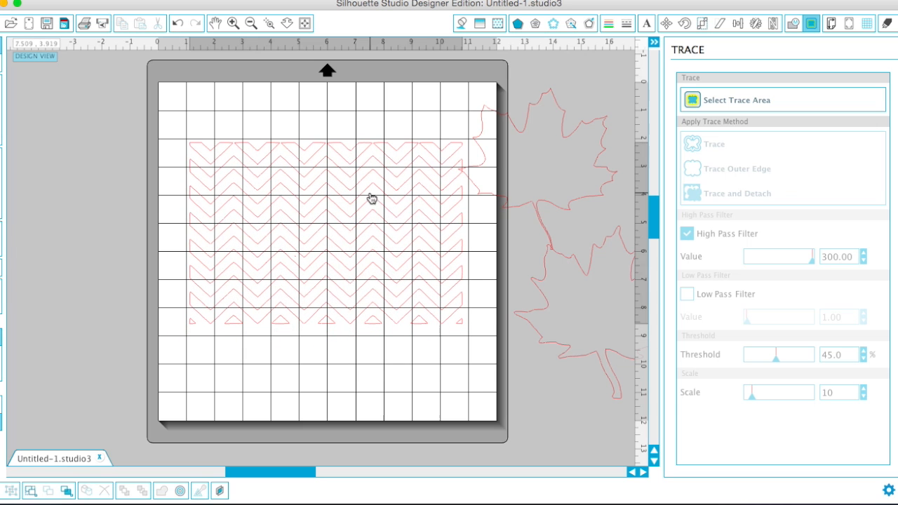
{"action": "left_click", "coordinate": [468, 23]}
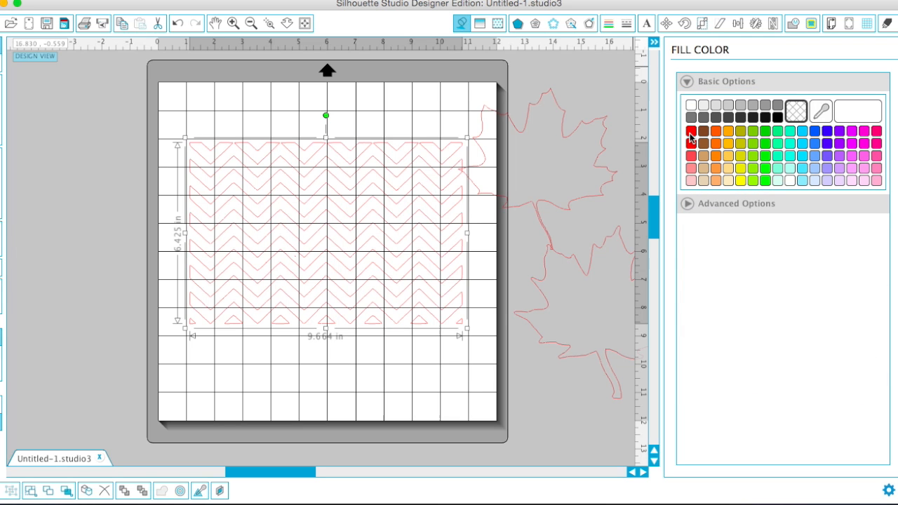
{"action": "left_click", "coordinate": [691, 106]}
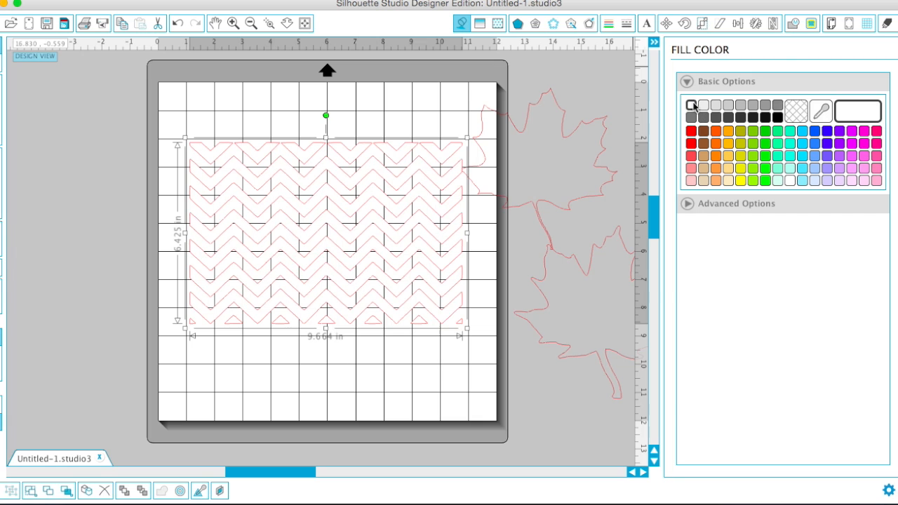
- Fill the smaller traced maple leaf with white after trying a red fill on it
{"action": "left_click", "coordinate": [609, 140]}
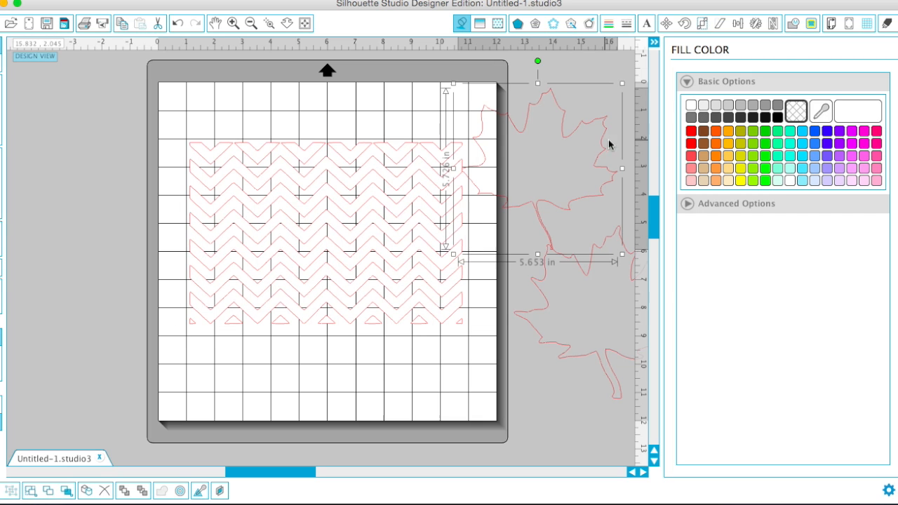
{"action": "left_click", "coordinate": [691, 135]}
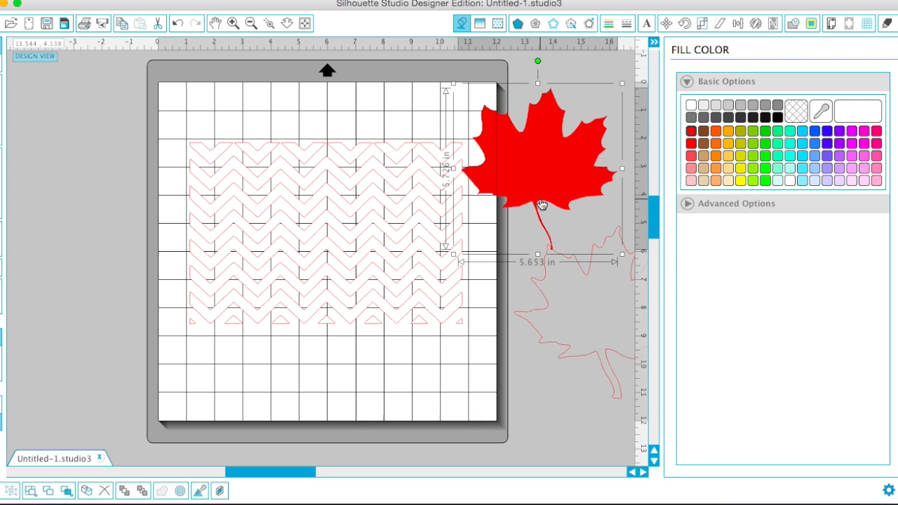
{"action": "mouse_move", "coordinate": [553, 157]}
{"action": "left_mouse_down"}
{"action": "mouse_move", "coordinate": [367, 229]}
{"action": "mouse_move", "coordinate": [341, 224]}
{"action": "mouse_move", "coordinate": [569, 165]}
{"action": "left_mouse_up"}
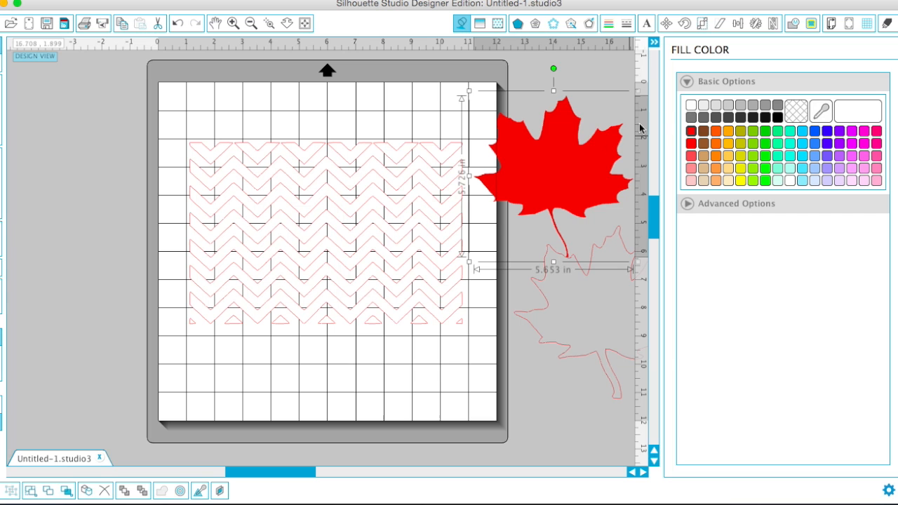
{"action": "left_click", "coordinate": [691, 106]}
- Move the white leaf onto the middle of the chevron pattern and send the pattern behind the leaf
{"action": "left_click_drag", "start_coordinate": [567, 157], "coordinate": [349, 218]}
{"action": "left_click_drag", "start_coordinate": [359, 219], "coordinate": [359, 219]}
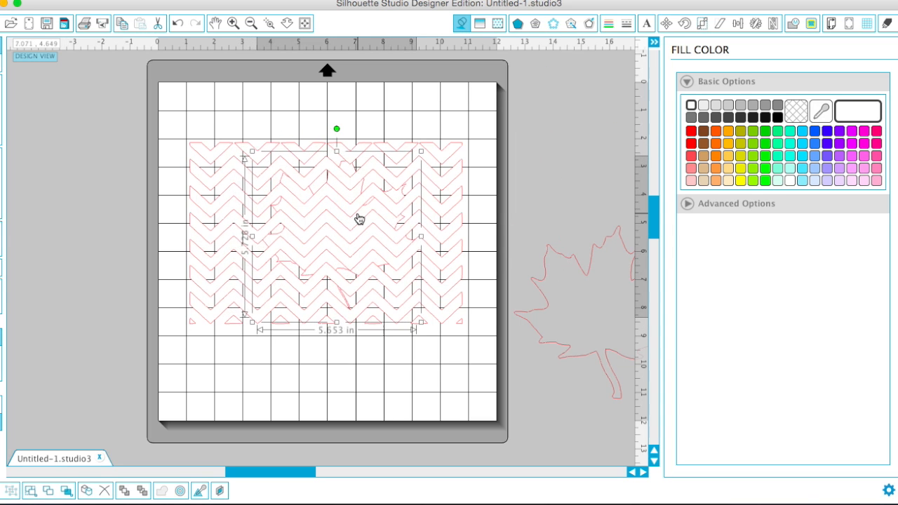
{"action": "left_click", "coordinate": [443, 158]}
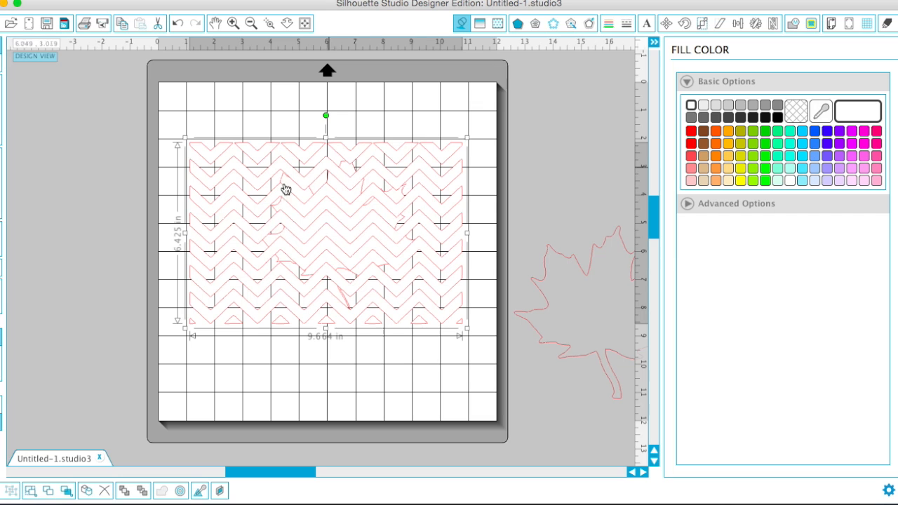
{"action": "left_click", "coordinate": [141, 491]}
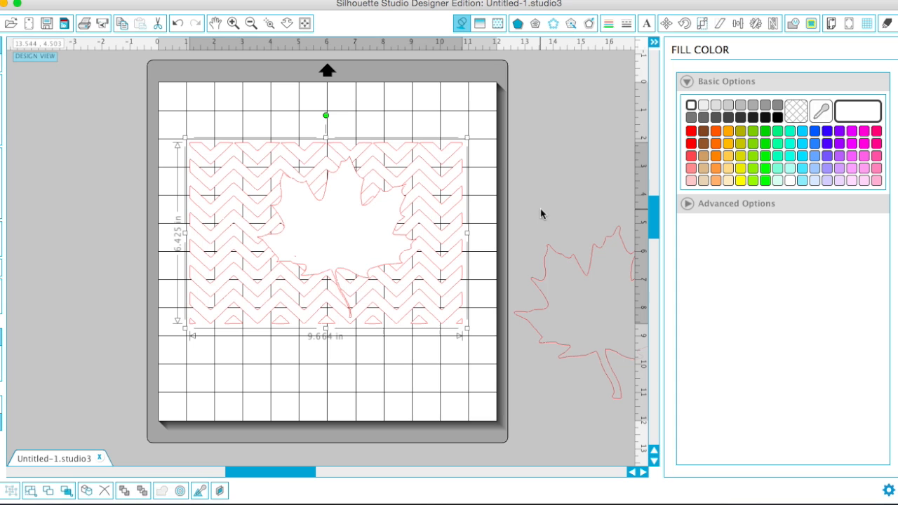
{"action": "left_click", "coordinate": [756, 24]}
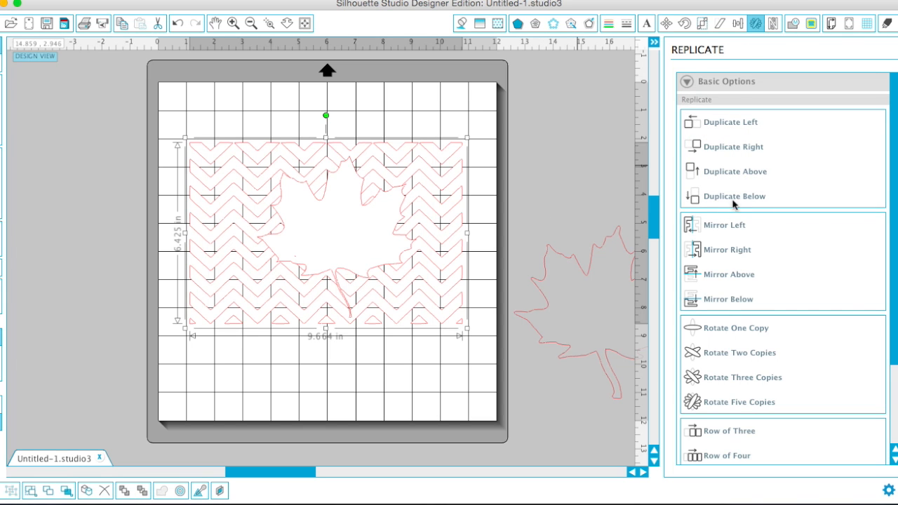
{"action": "scroll", "coordinate": [733, 221], "scroll_direction": "down", "scroll_amount": 3}
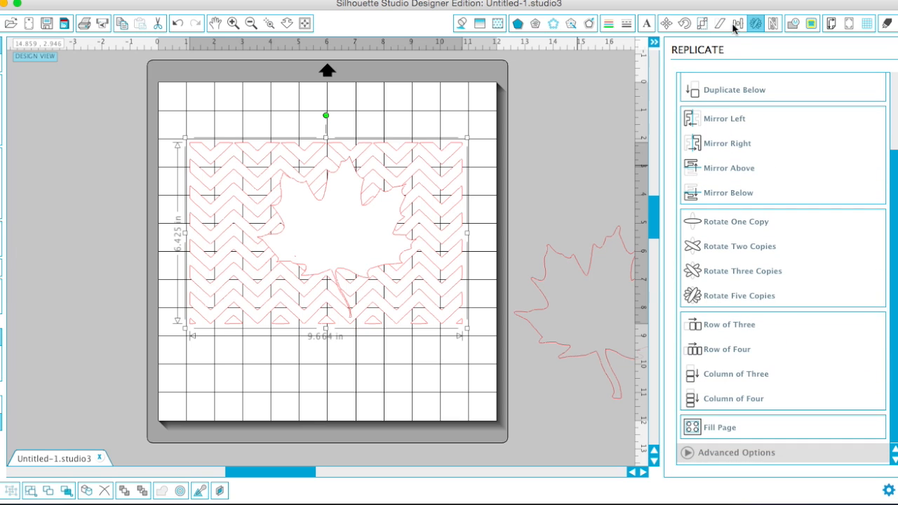
{"action": "left_click", "coordinate": [737, 23]}
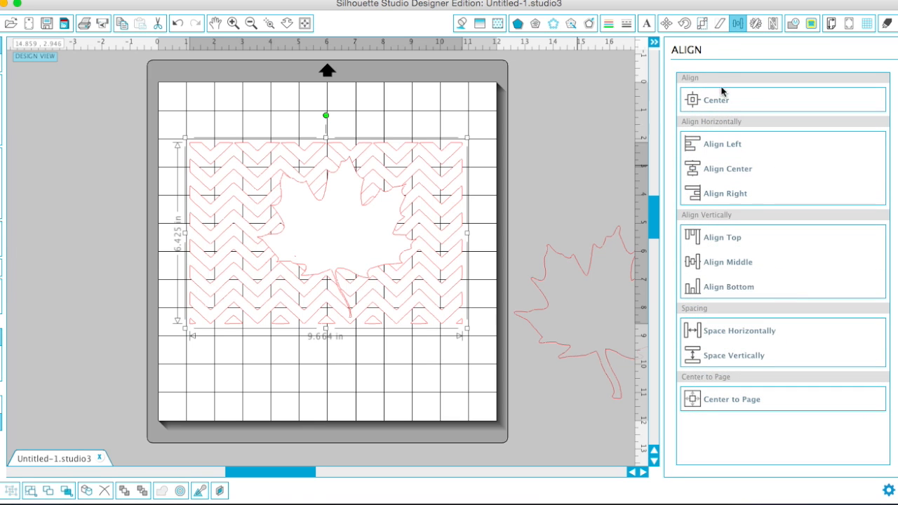
{"action": "left_click", "coordinate": [720, 23]}
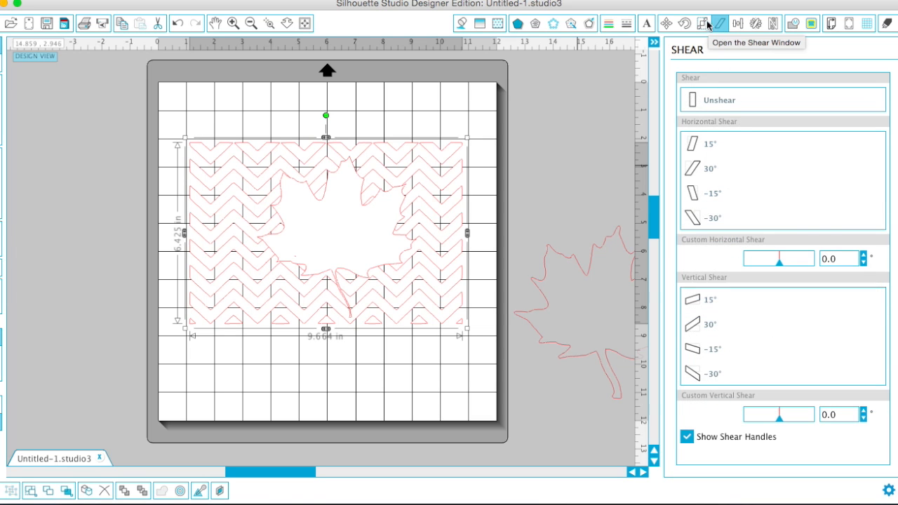
{"action": "left_click", "coordinate": [703, 24]}
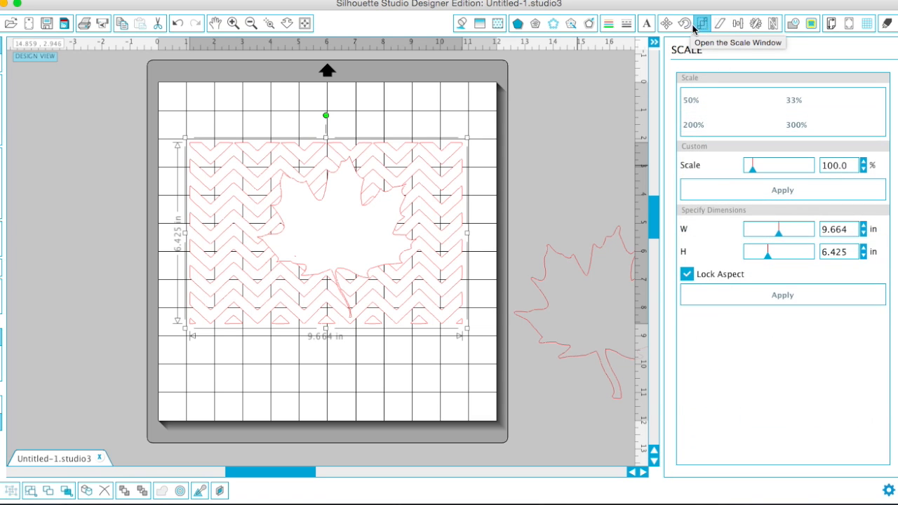
{"action": "left_click", "coordinate": [680, 27]}
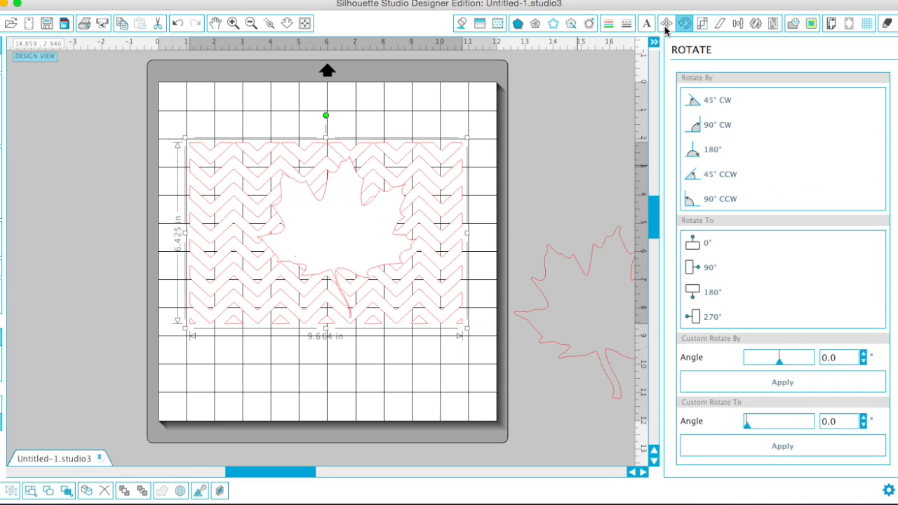
{"action": "left_click", "coordinate": [665, 24]}
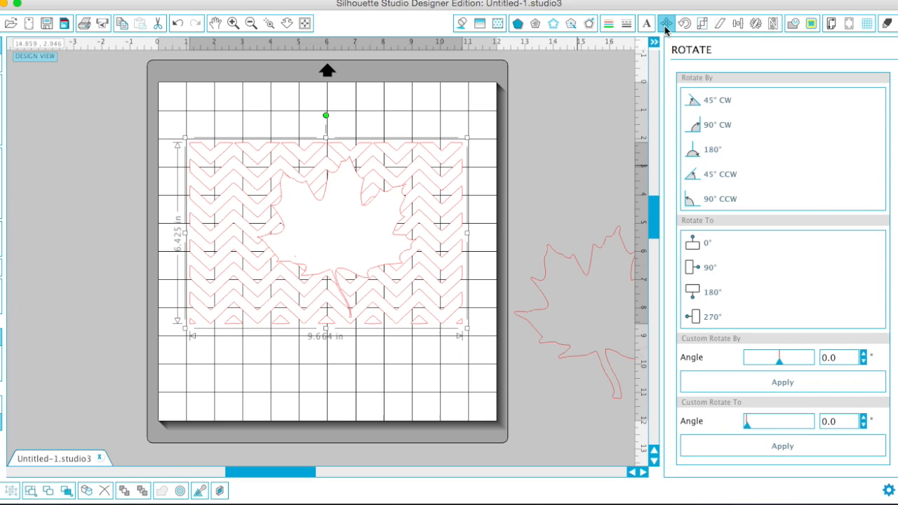
{"action": "left_click", "coordinate": [757, 24]}
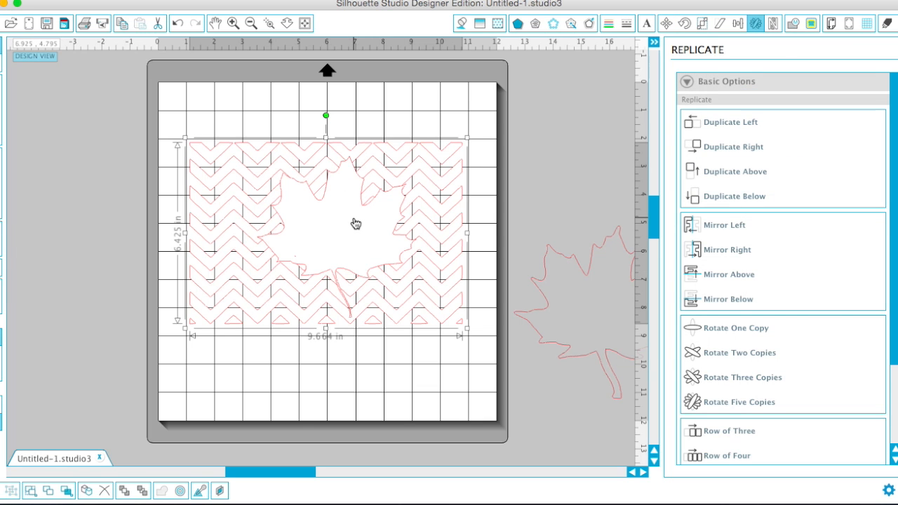
- Crop the chevron pattern to the leaf shape and make the cropped pieces into one compound path
{"action": "left_click", "coordinate": [793, 26]}
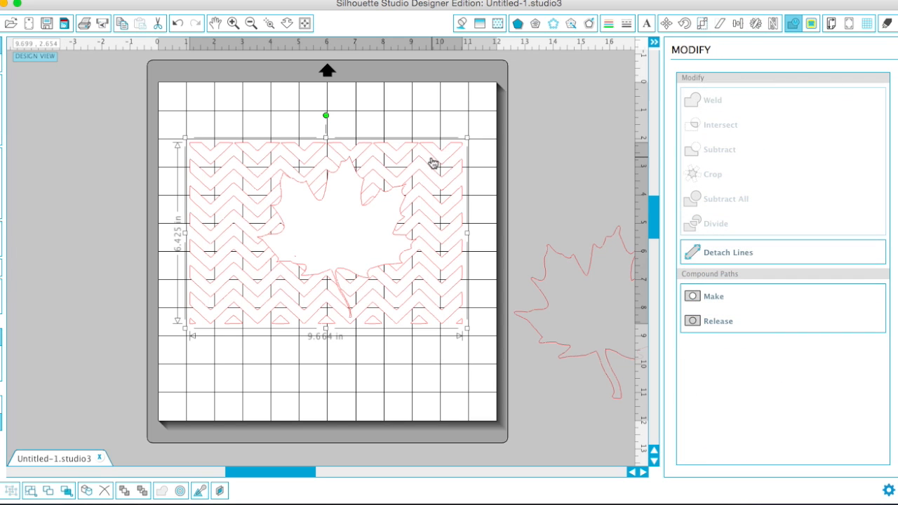
{"action": "left_click_drag", "start_coordinate": [202, 104], "coordinate": [428, 336]}
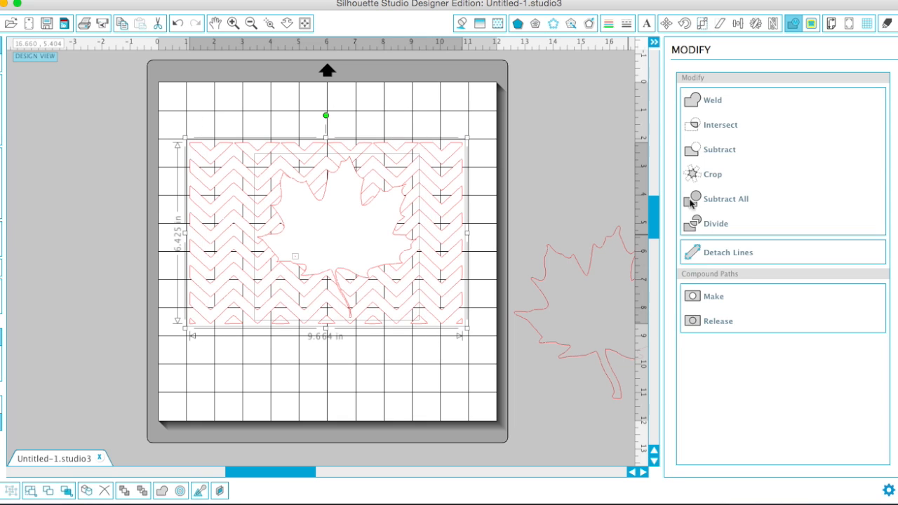
{"action": "left_click", "coordinate": [710, 174]}
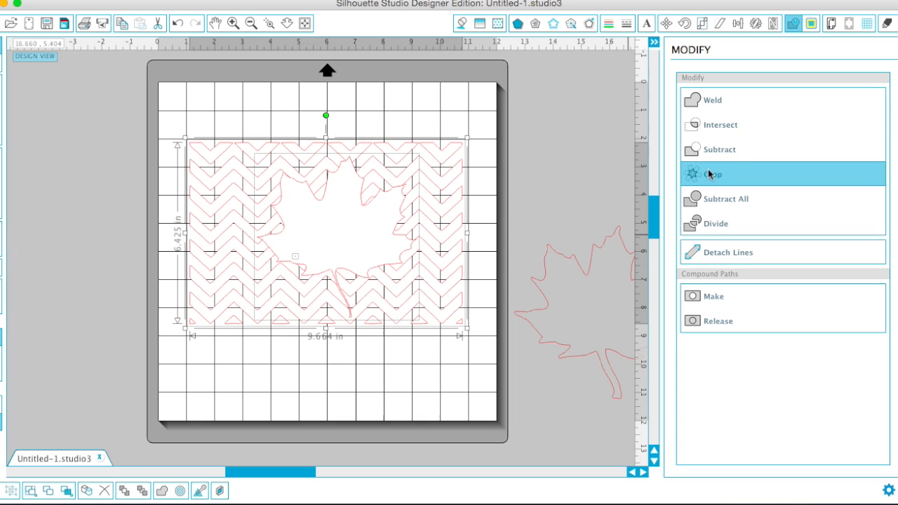
{"action": "left_click", "coordinate": [444, 133]}
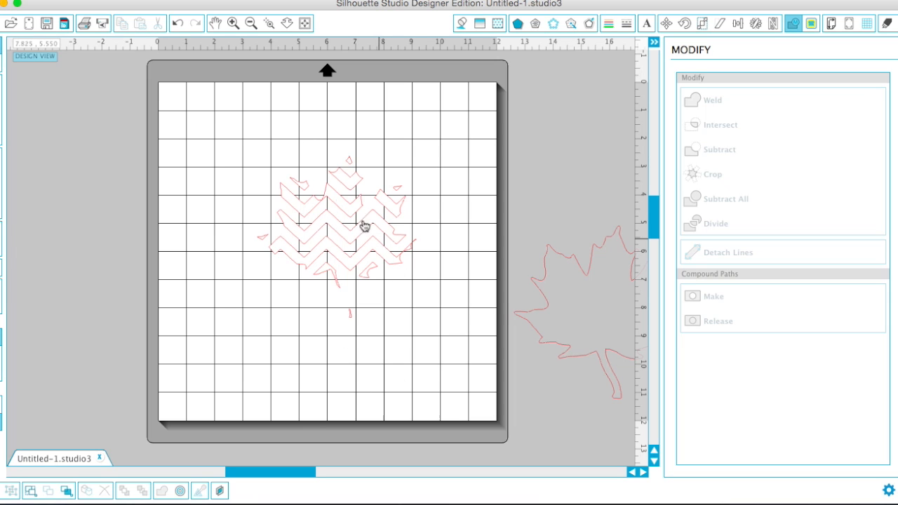
{"action": "left_click_drag", "start_coordinate": [237, 136], "coordinate": [420, 320]}
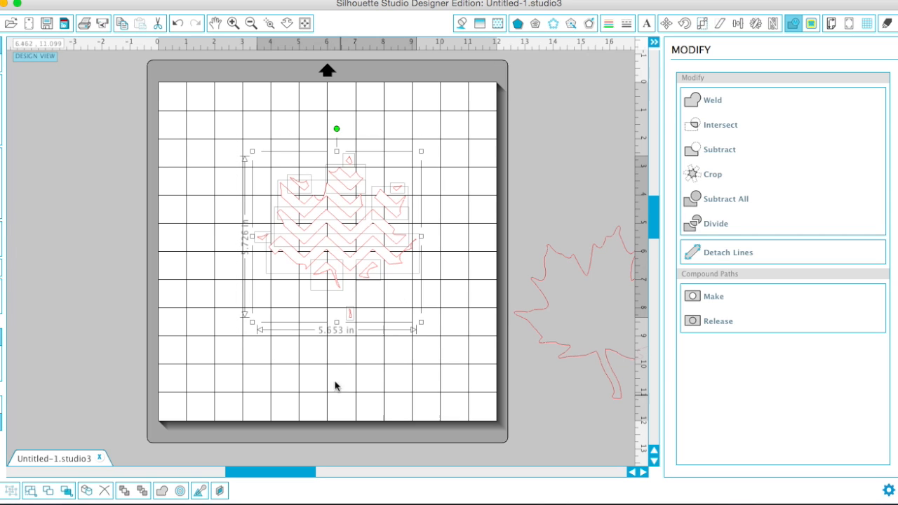
{"action": "left_click", "coordinate": [713, 299]}
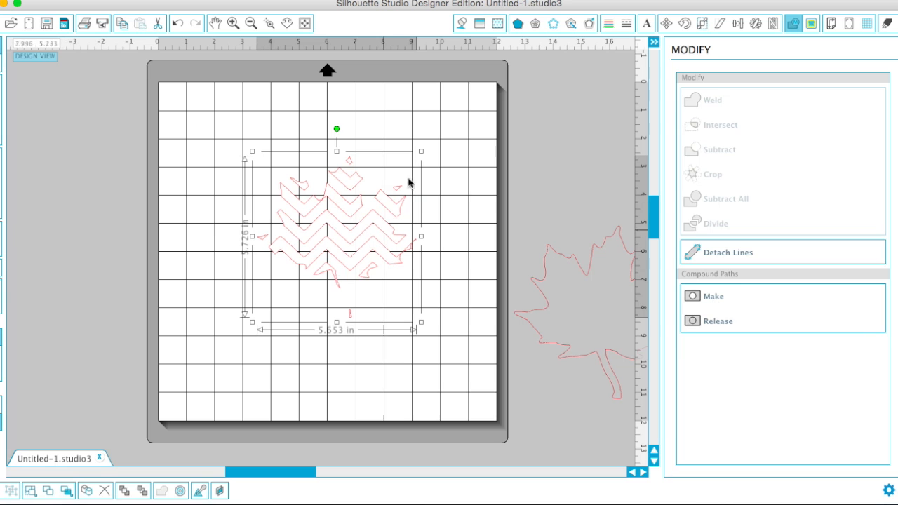
- Move the larger leaf outline up beside the chevron leaf and fill it with red
{"action": "left_click_drag", "start_coordinate": [579, 273], "coordinate": [508, 200]}
{"action": "left_click", "coordinate": [531, 180]}
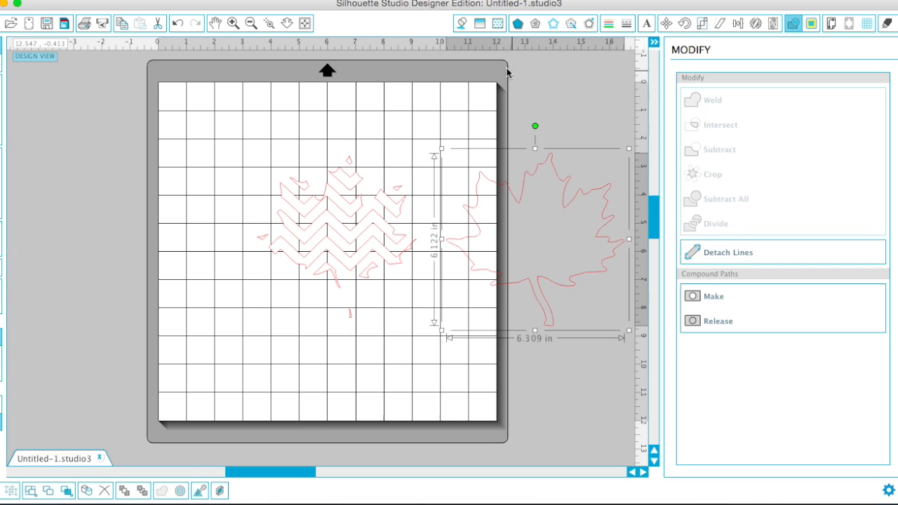
{"action": "left_click", "coordinate": [463, 24]}
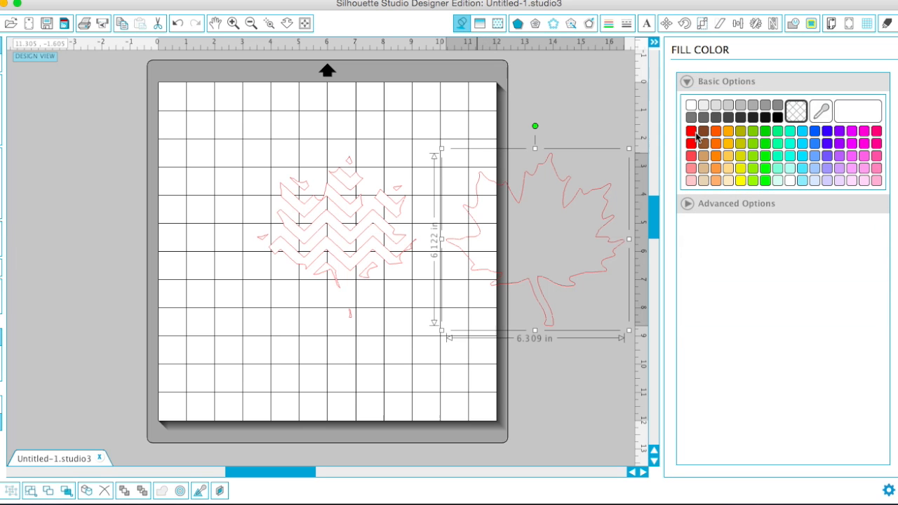
{"action": "left_click", "coordinate": [691, 137]}
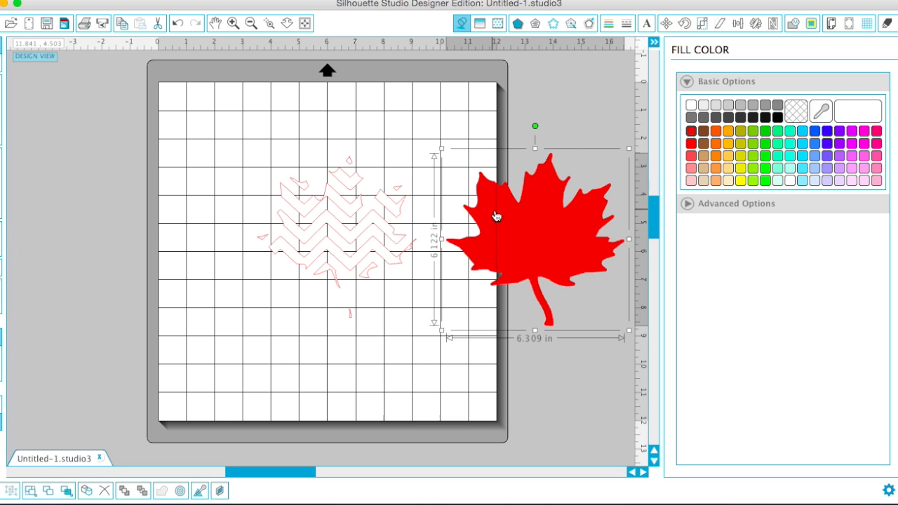
- Position the red leaf behind the white chevron leaf so it forms an even border around it
{"action": "left_click_drag", "start_coordinate": [517, 240], "coordinate": [345, 234]}
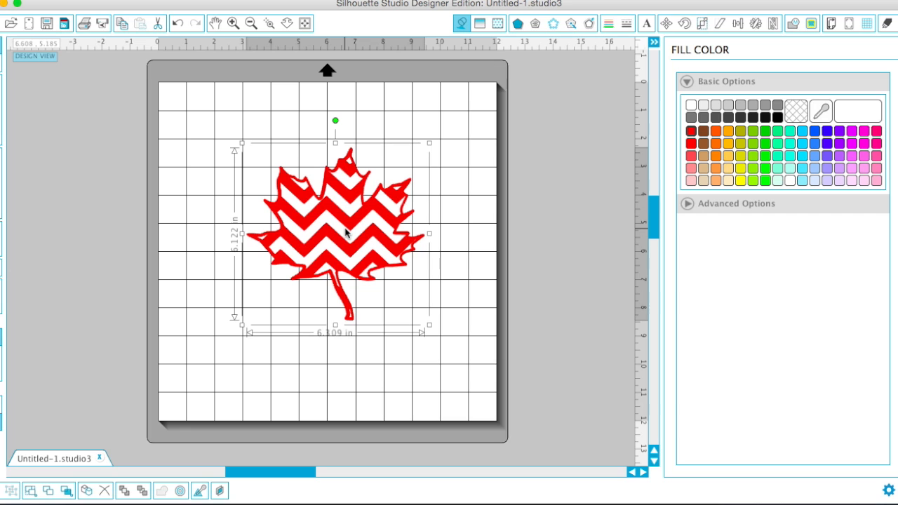
{"action": "key", "text": "Right"}
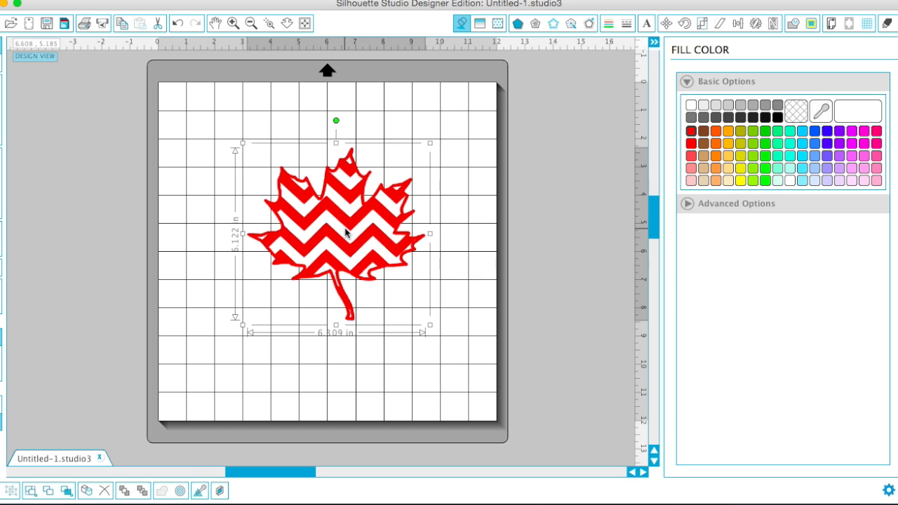
{"action": "left_click_drag", "start_coordinate": [206, 133], "coordinate": [441, 315]}
{"action": "left_click", "coordinate": [437, 102]}
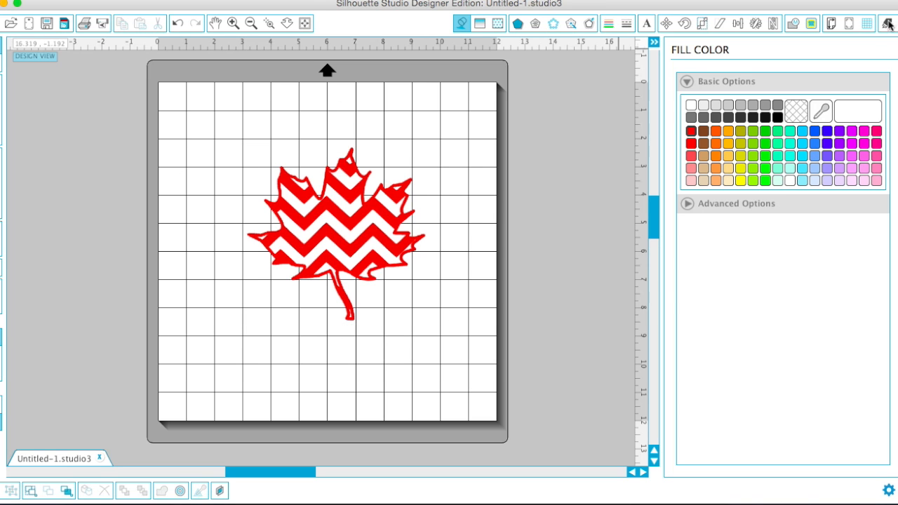
- Hide the grid on the mat
{"action": "left_click", "coordinate": [867, 23]}
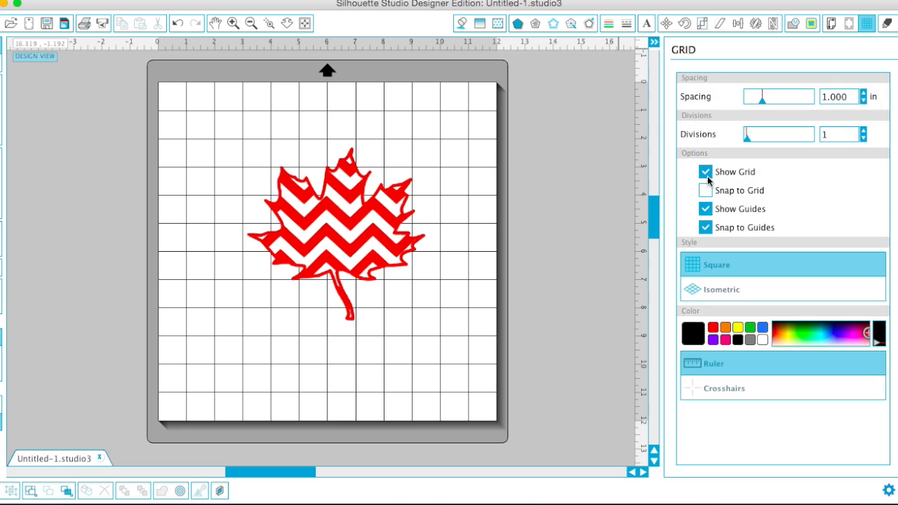
{"action": "left_click", "coordinate": [706, 172]}
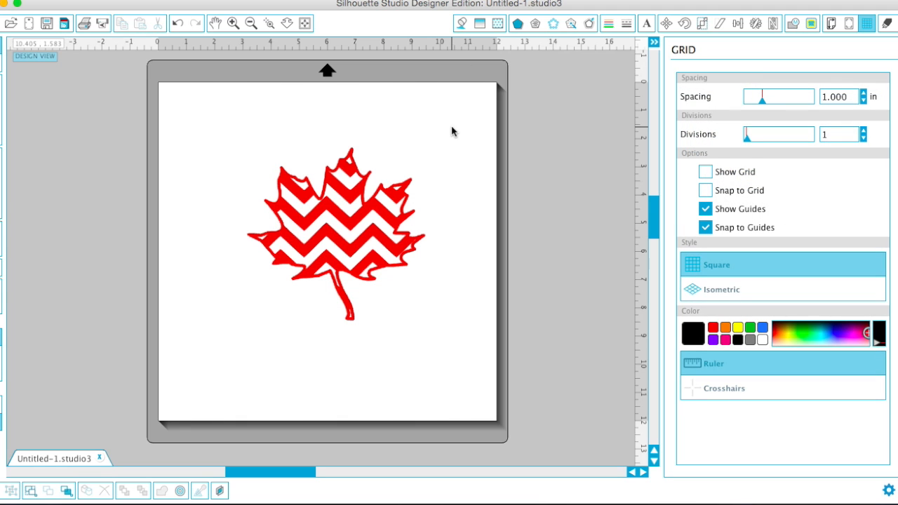
- Enlarge the whole chevron leaf design to about 9.46 by 9.18 in and reposition it on the mat
{"action": "left_click", "coordinate": [279, 209]}
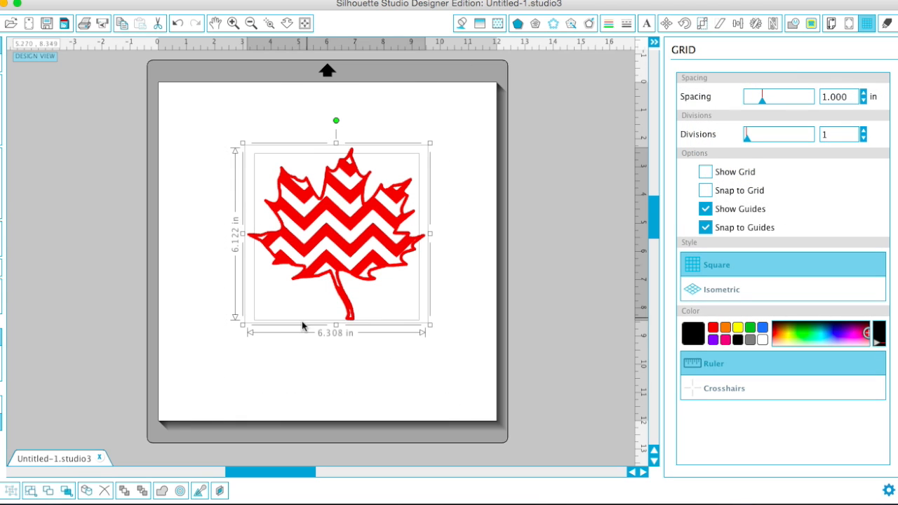
{"action": "left_click_drag", "start_coordinate": [243, 324], "coordinate": [154, 409]}
{"action": "left_click_drag", "start_coordinate": [278, 305], "coordinate": [296, 280]}
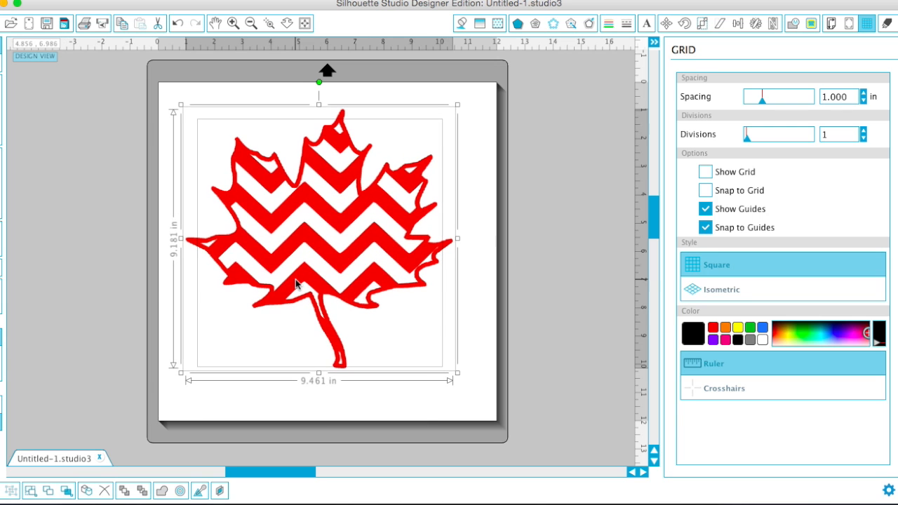
- Draw a circle about 3.57 in in diameter in the empty area beside the mat
{"action": "left_click", "coordinate": [102, 117]}
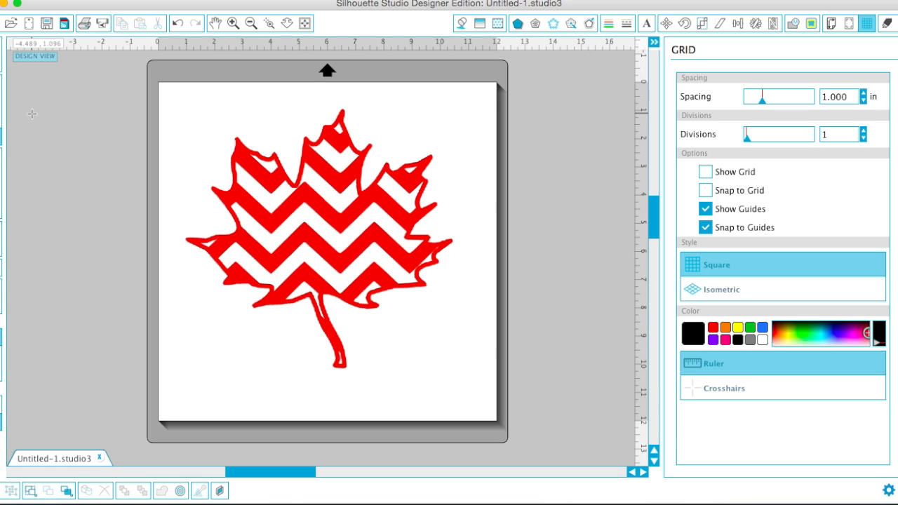
{"action": "left_click_drag", "start_coordinate": [31, 113], "coordinate": [131, 213]}
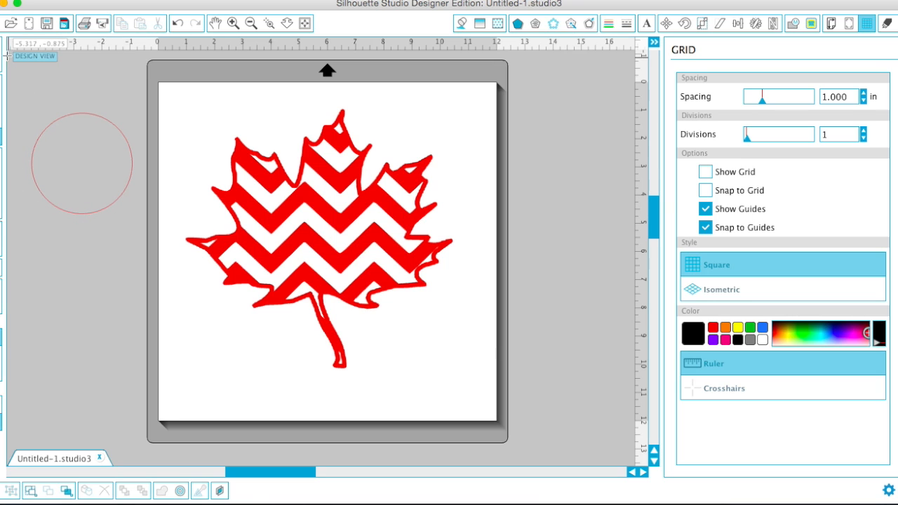
{"action": "left_click", "coordinate": [61, 125]}
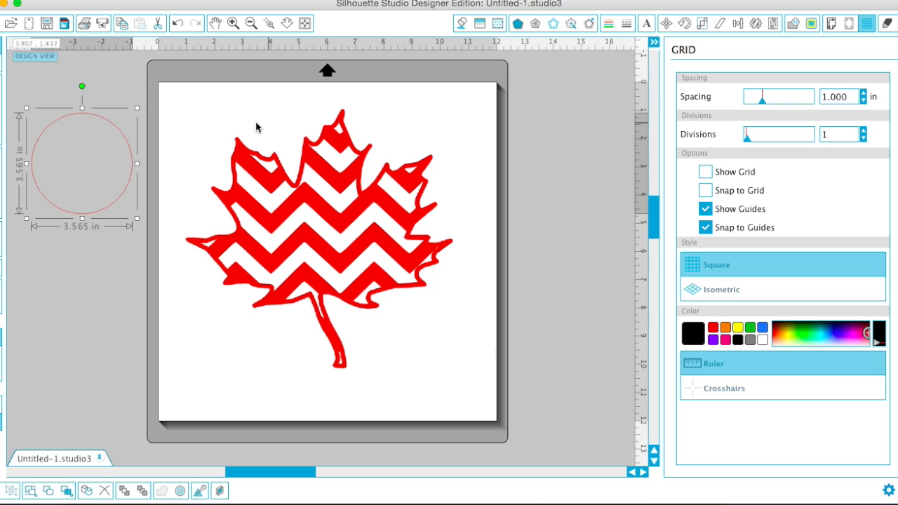
- Enlarge both layers of the chevron leaf together to about 10.16 by 9.86 in
{"action": "left_click", "coordinate": [227, 120]}
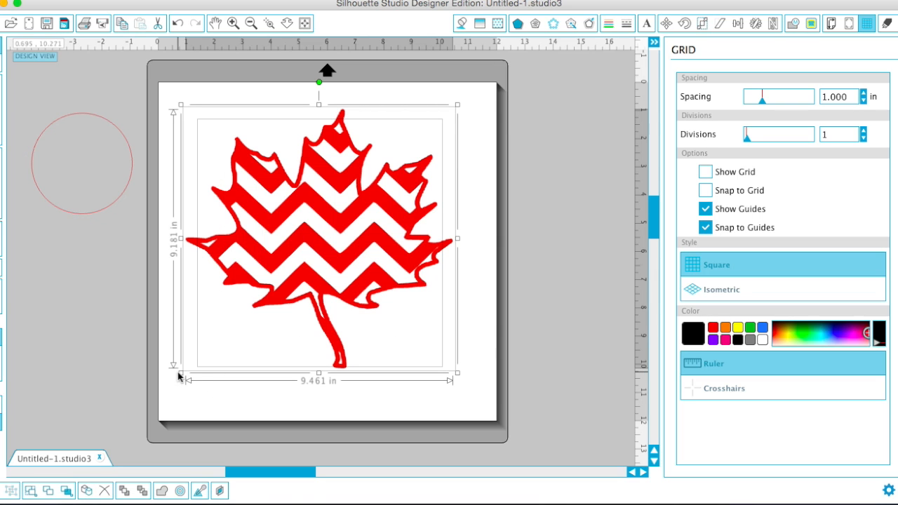
{"action": "left_click", "coordinate": [234, 375]}
{"action": "left_click_drag", "start_coordinate": [201, 122], "coordinate": [474, 423]}
{"action": "left_click_drag", "start_coordinate": [180, 373], "coordinate": [185, 408]}
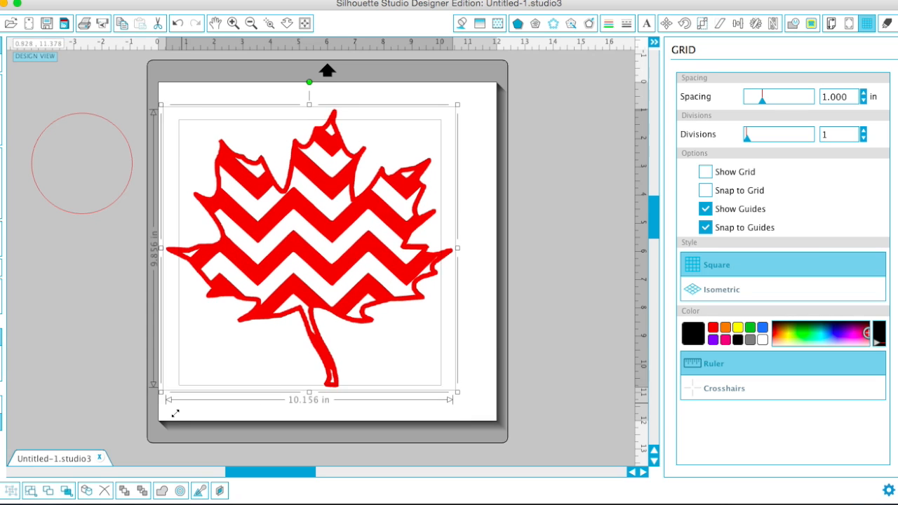
- Enlarge the chevron leaf to about 10.29 by 9.99 in and reposition it in the middle of the mat
{"action": "left_click_drag", "start_coordinate": [321, 260], "coordinate": [344, 246]}
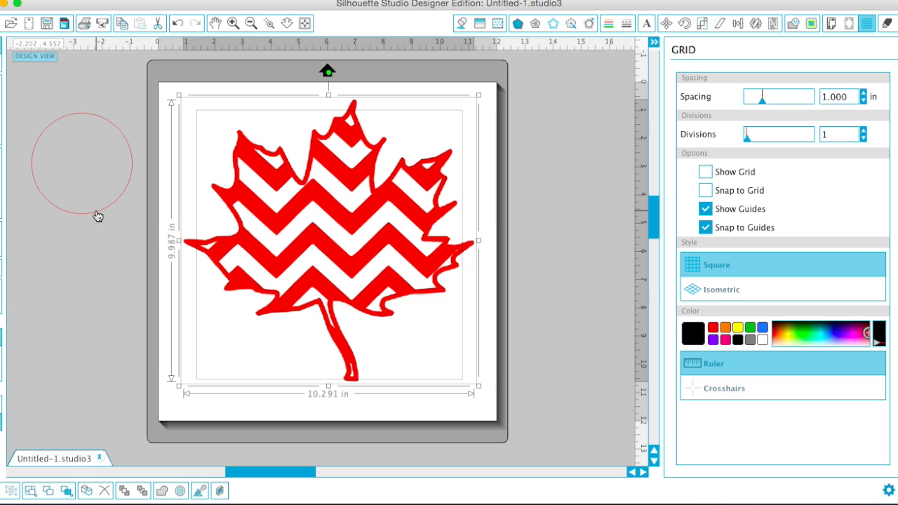
{"action": "left_click", "coordinate": [232, 23]}
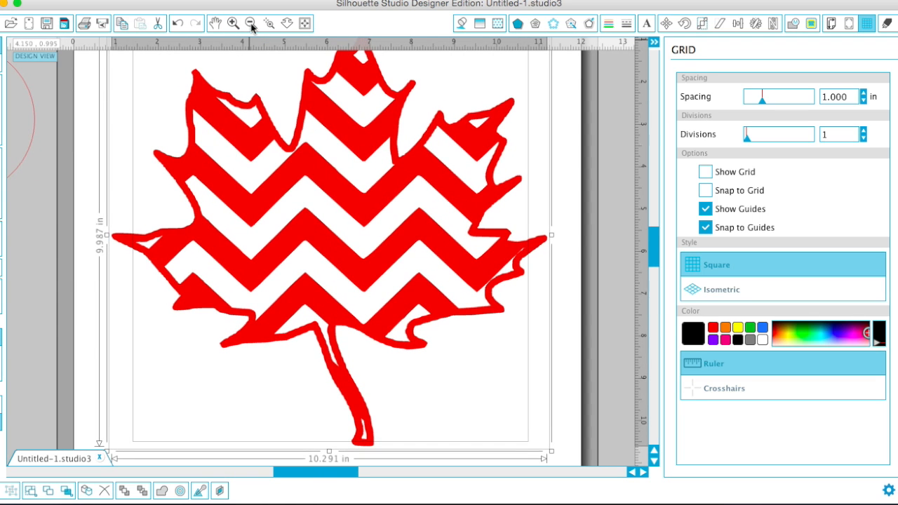
{"action": "scroll", "coordinate": [228, 81], "scroll_direction": "up", "scroll_amount": 1}
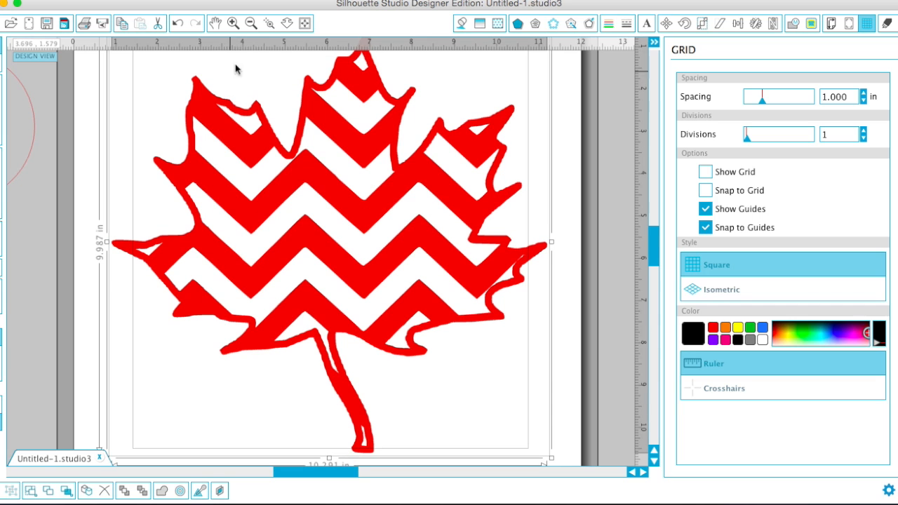
{"action": "left_click", "coordinate": [250, 23]}
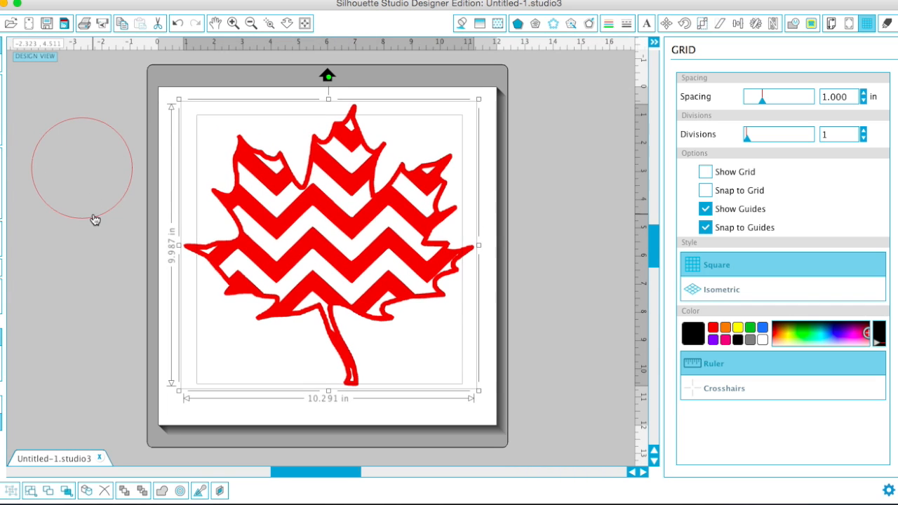
- Move the circle to the other side of the leaf, beside the mat, and fill it with black
{"action": "left_click", "coordinate": [95, 220]}
{"action": "mouse_move", "coordinate": [520, 301]}
{"action": "left_mouse_down"}
{"action": "mouse_move", "coordinate": [557, 302]}
{"action": "mouse_move", "coordinate": [554, 294]}
{"action": "left_mouse_up"}
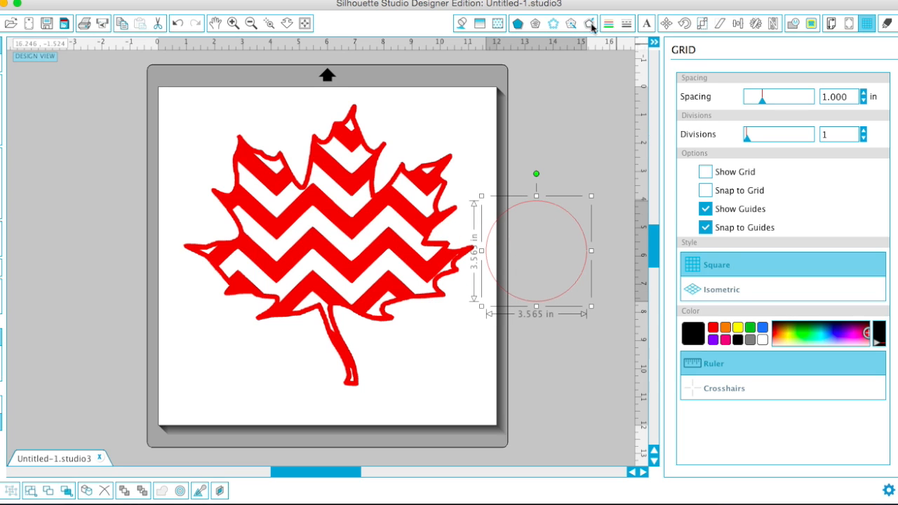
{"action": "left_click", "coordinate": [463, 24]}
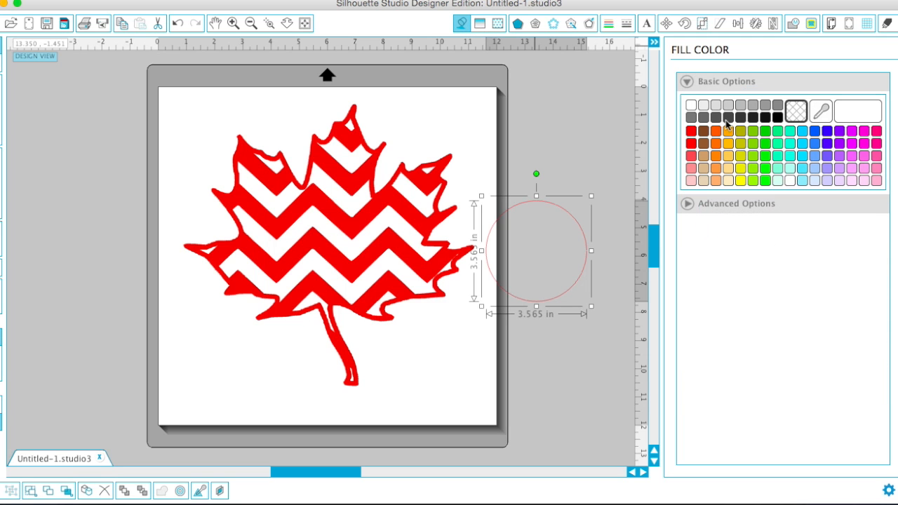
{"action": "left_click", "coordinate": [777, 119]}
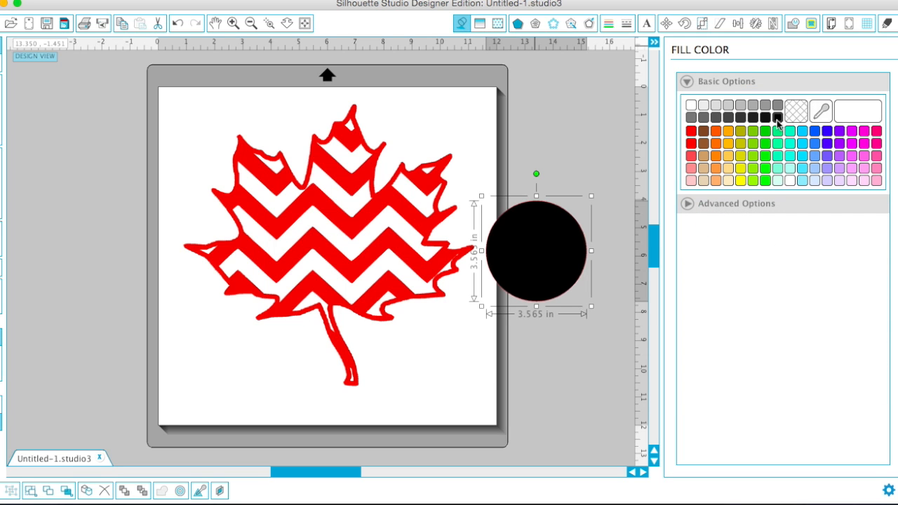
{"action": "left_click_drag", "start_coordinate": [545, 245], "coordinate": [557, 246]}
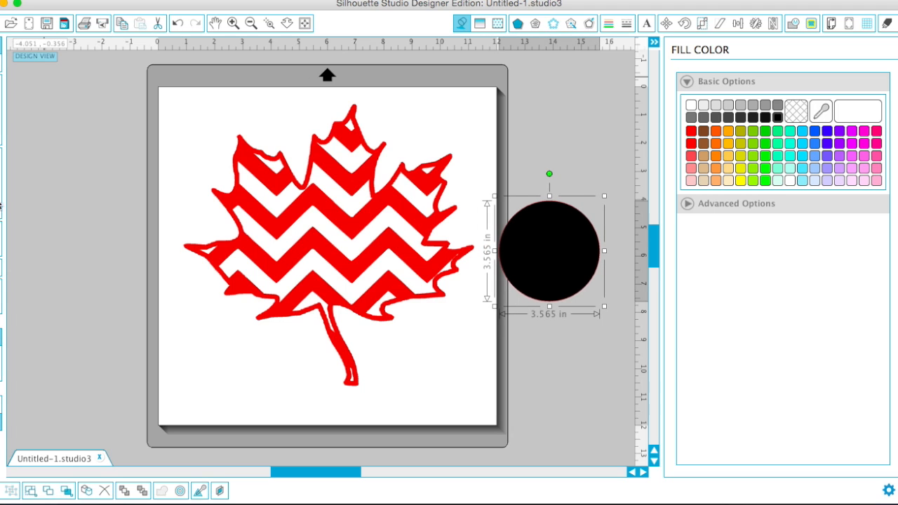
- Bring the monogram image Attachment-1 2.png from the Bows folder into the empty area beside the mat
{"action": "left_click", "coordinate": [11, 25]}
{"action": "double_click", "coordinate": [623, 77]}
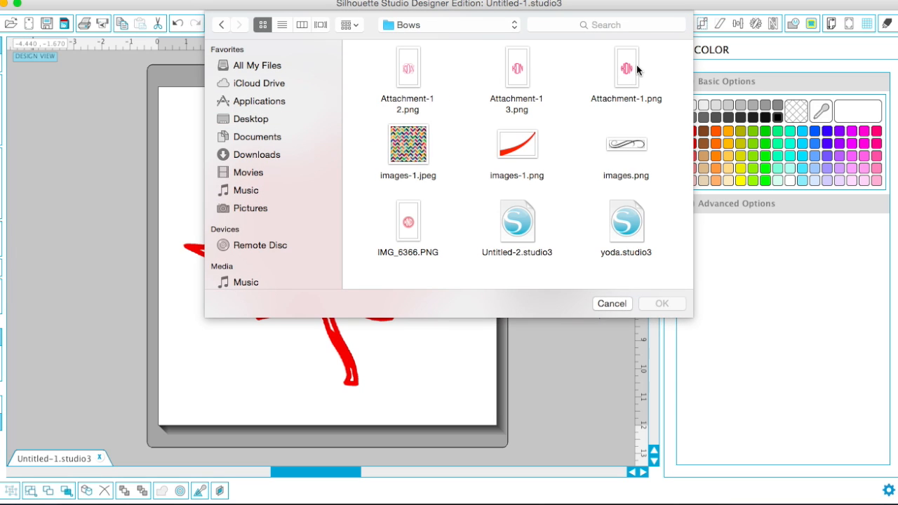
{"action": "left_click_drag", "start_coordinate": [407, 70], "coordinate": [121, 152]}
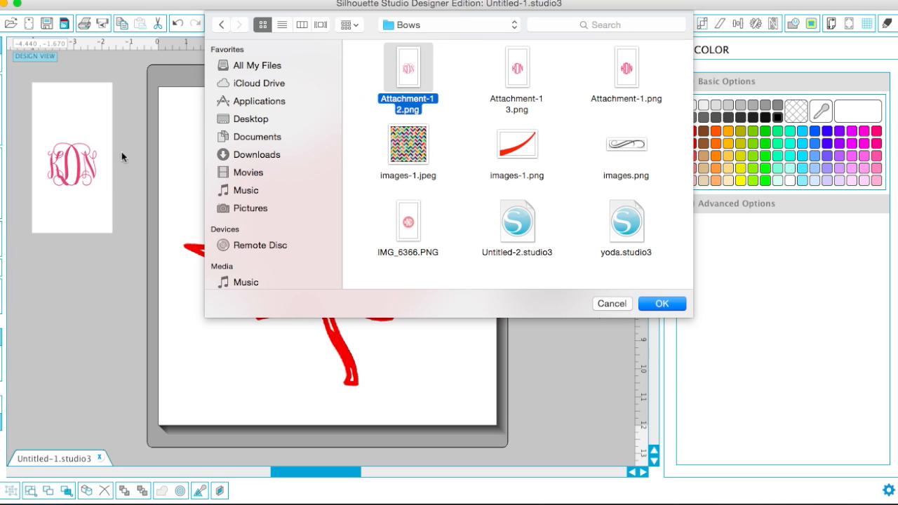
{"action": "left_click", "coordinate": [619, 302]}
- Trace the monogram image with a high pass filter value of 300, and delete the source picture
{"action": "left_click", "coordinate": [815, 26]}
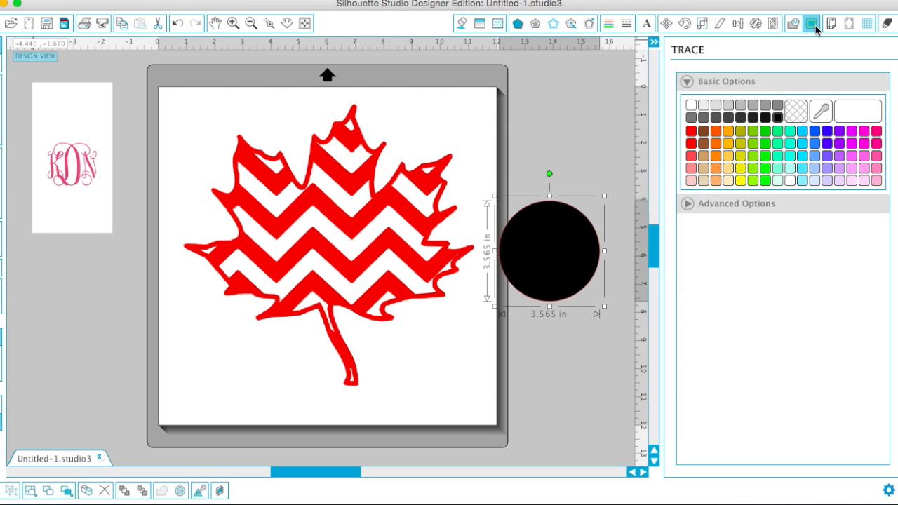
{"action": "left_click", "coordinate": [736, 99]}
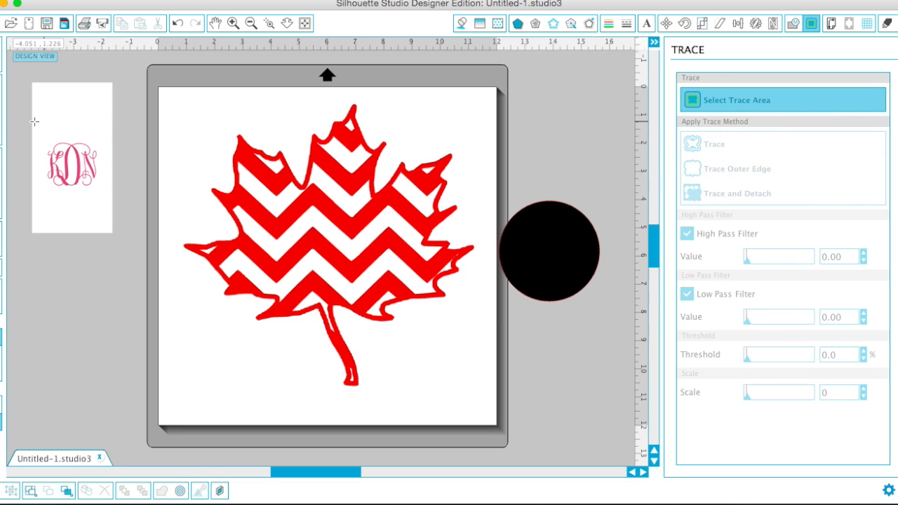
{"action": "left_click_drag", "start_coordinate": [45, 137], "coordinate": [123, 234]}
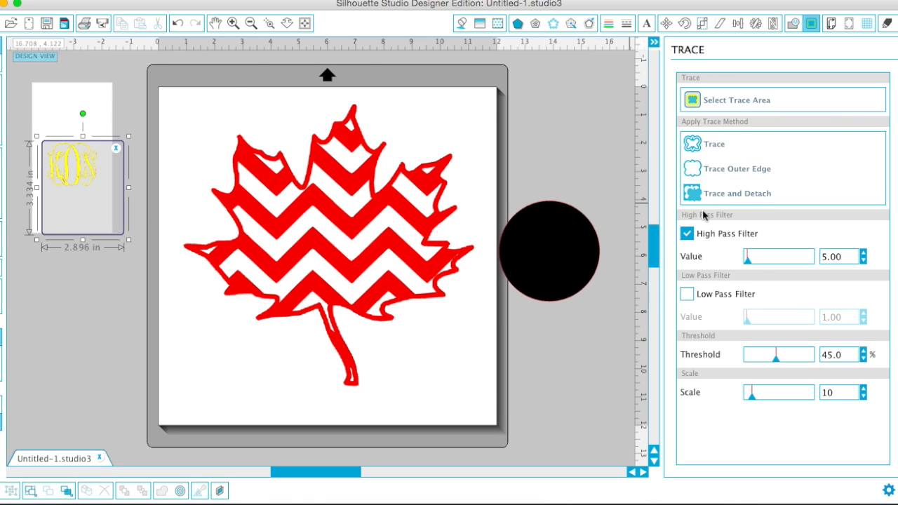
{"action": "left_click_drag", "start_coordinate": [747, 261], "coordinate": [873, 274]}
{"action": "left_click", "coordinate": [714, 144]}
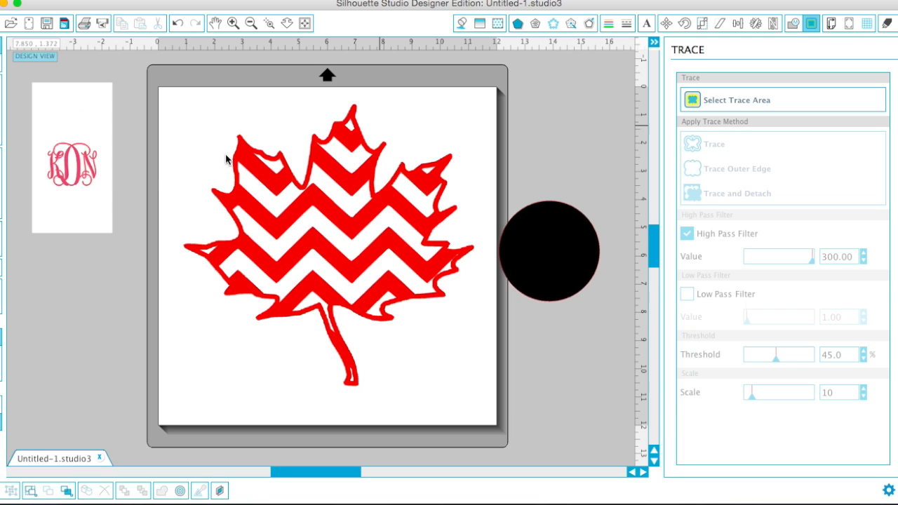
{"action": "left_click_drag", "start_coordinate": [70, 179], "coordinate": [89, 321]}
{"action": "key", "text": "Delete"}
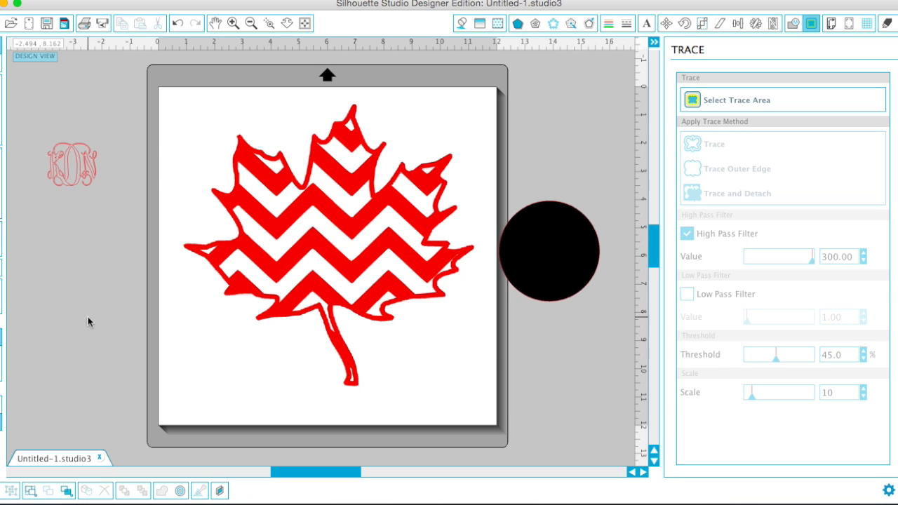
- Set both the fill color and the line color of the traced monogram to white
{"action": "left_click", "coordinate": [90, 165]}
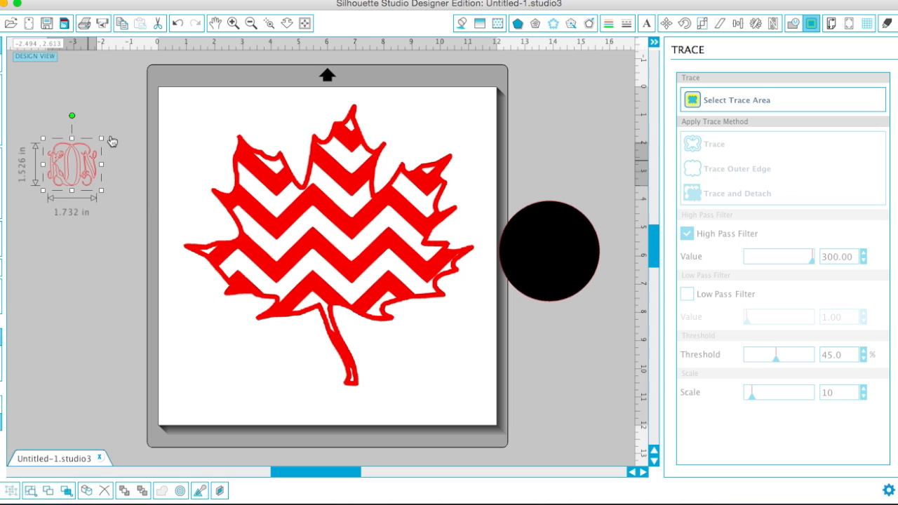
{"action": "left_click", "coordinate": [461, 24]}
{"action": "left_click", "coordinate": [690, 106]}
{"action": "left_click", "coordinate": [608, 23]}
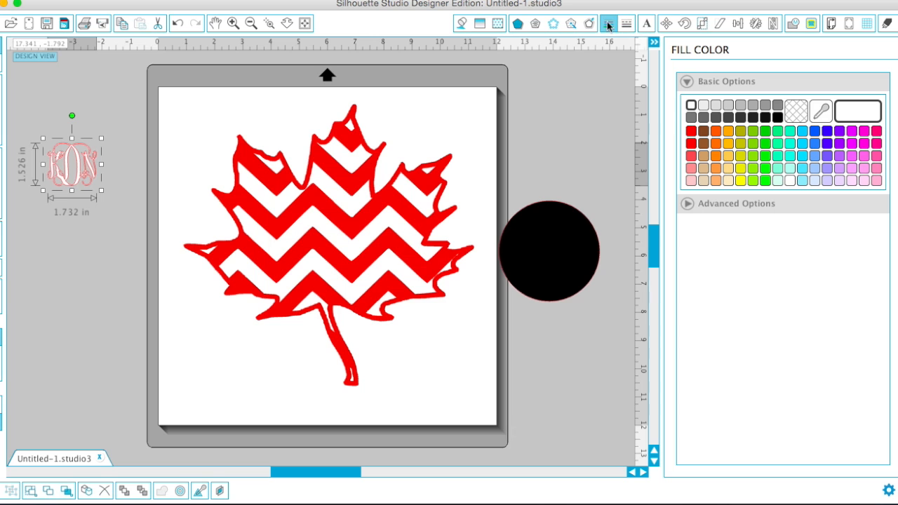
{"action": "left_click", "coordinate": [691, 106]}
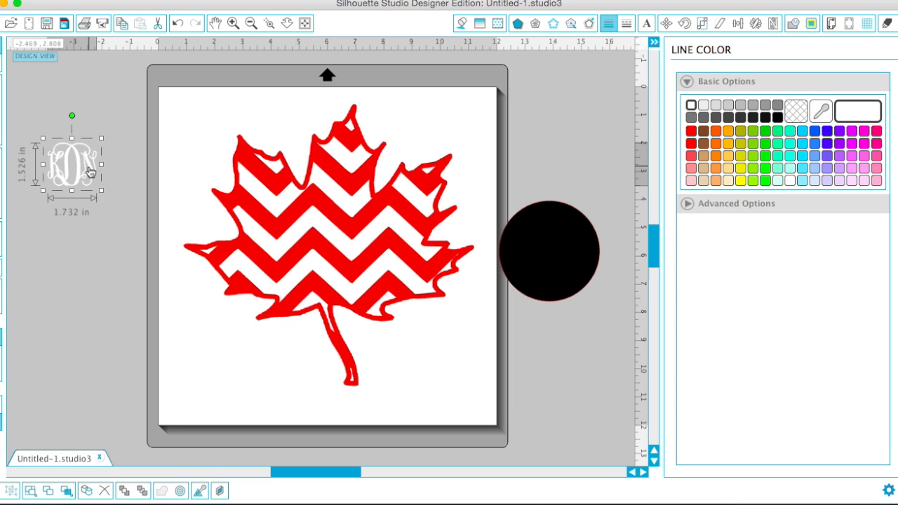
- Place the white monogram on the black circle, enlarged to nearly fill it, and move both onto the middle of the leaf
{"action": "left_click_drag", "start_coordinate": [66, 170], "coordinate": [503, 289]}
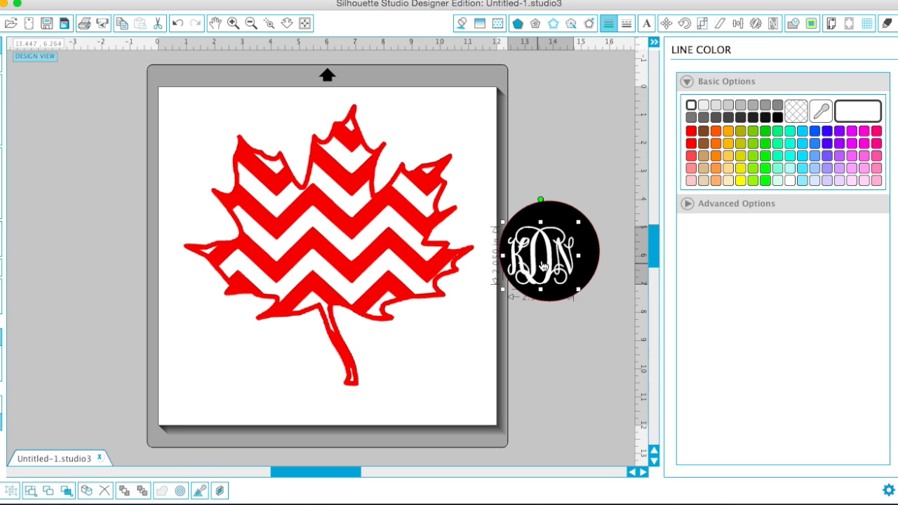
{"action": "left_click_drag", "start_coordinate": [578, 222], "coordinate": [601, 218]}
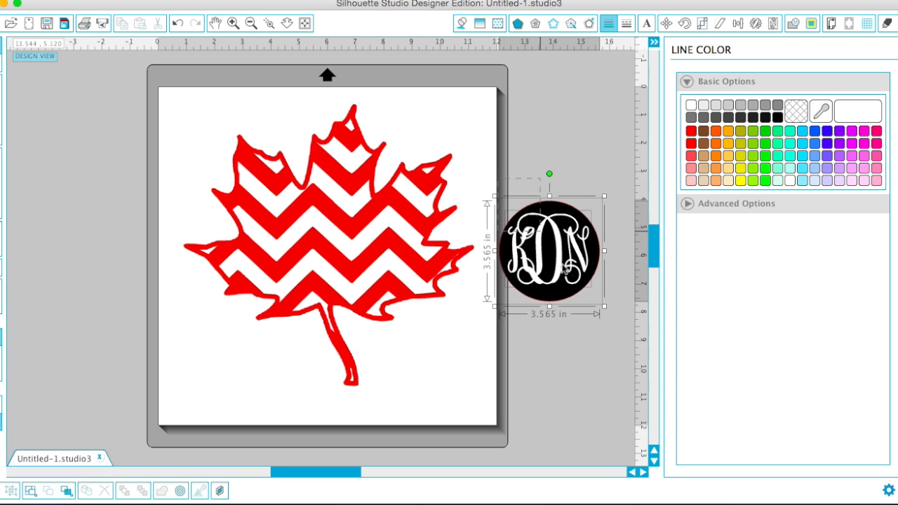
{"action": "left_click_drag", "start_coordinate": [571, 263], "coordinate": [347, 260]}
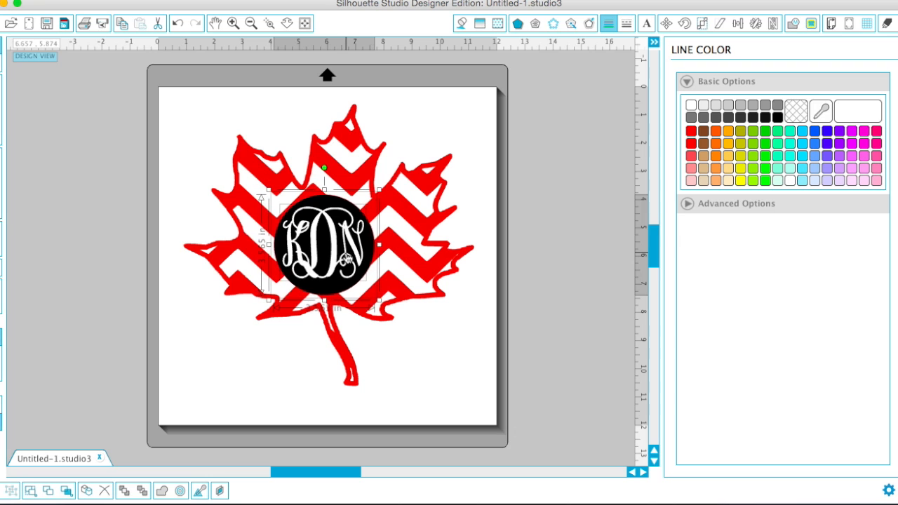
- Move the monogram off the mat and place the black circle alone on the middle of the leaf
{"action": "left_click", "coordinate": [105, 167]}
{"action": "left_click_drag", "start_coordinate": [329, 230], "coordinate": [88, 183]}
{"action": "left_click", "coordinate": [313, 251]}
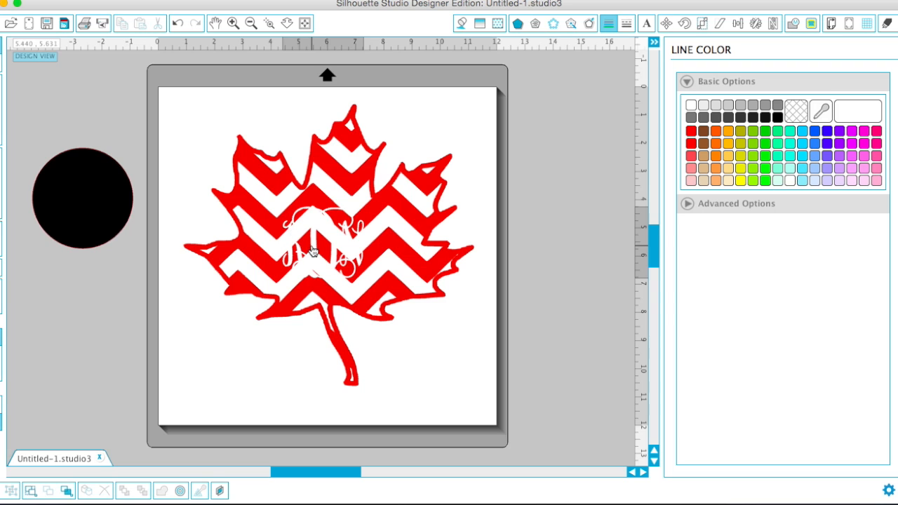
{"action": "left_click_drag", "start_coordinate": [313, 251], "coordinate": [51, 298]}
{"action": "left_click_drag", "start_coordinate": [124, 185], "coordinate": [339, 262]}
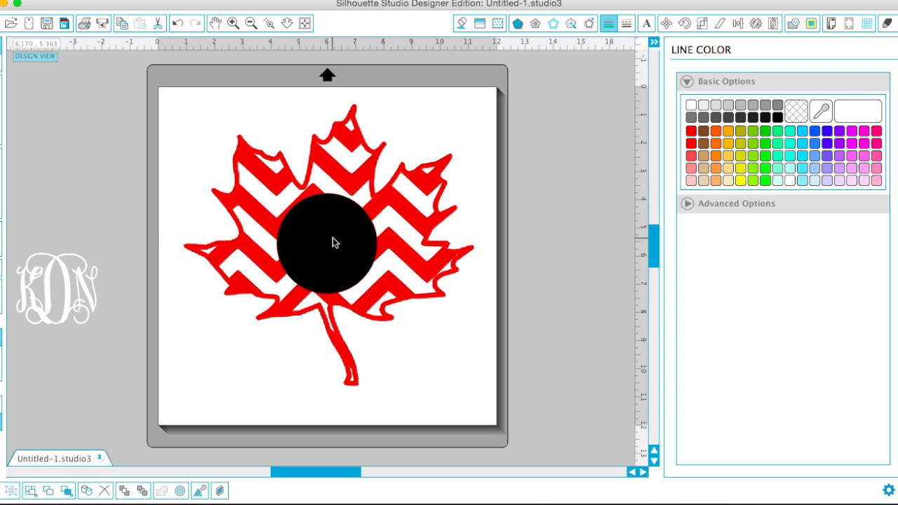
- Cut the black circle's area out of the leaf layers with Subtract All
{"action": "left_click_drag", "start_coordinate": [194, 119], "coordinate": [423, 358]}
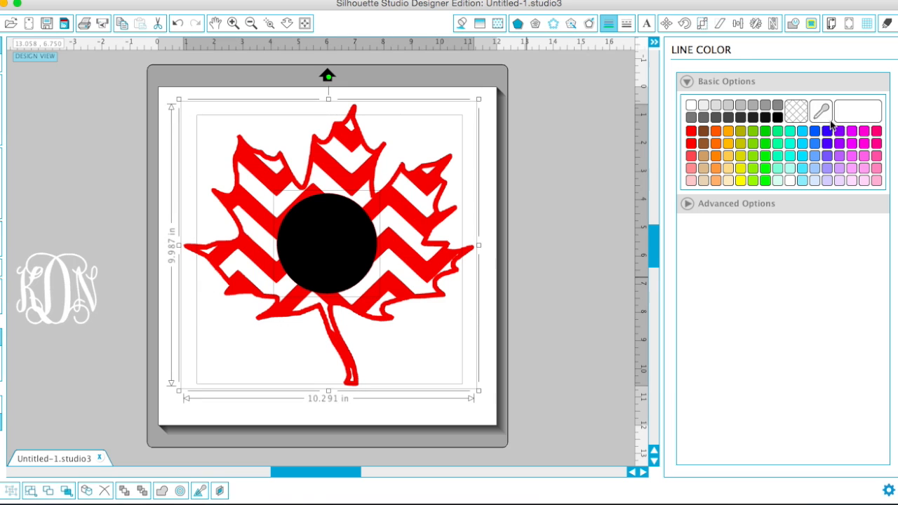
{"action": "left_click", "coordinate": [798, 24]}
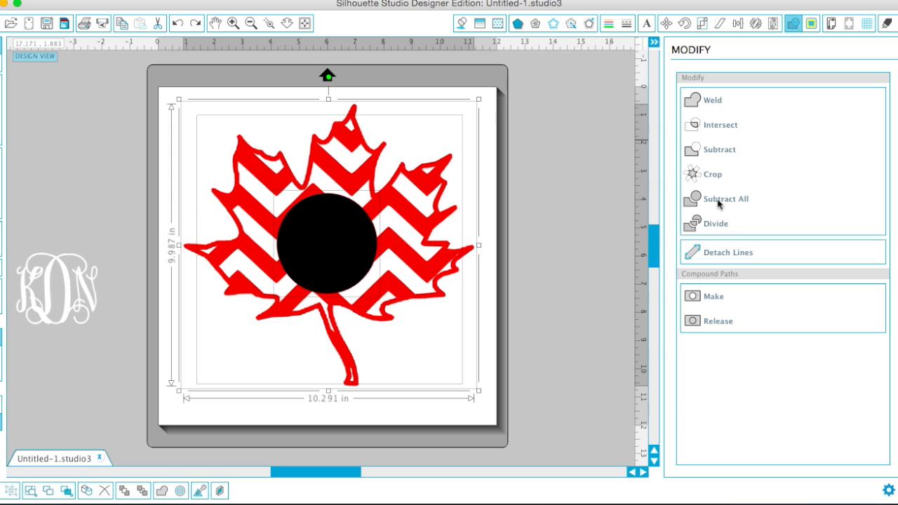
{"action": "left_click", "coordinate": [718, 203]}
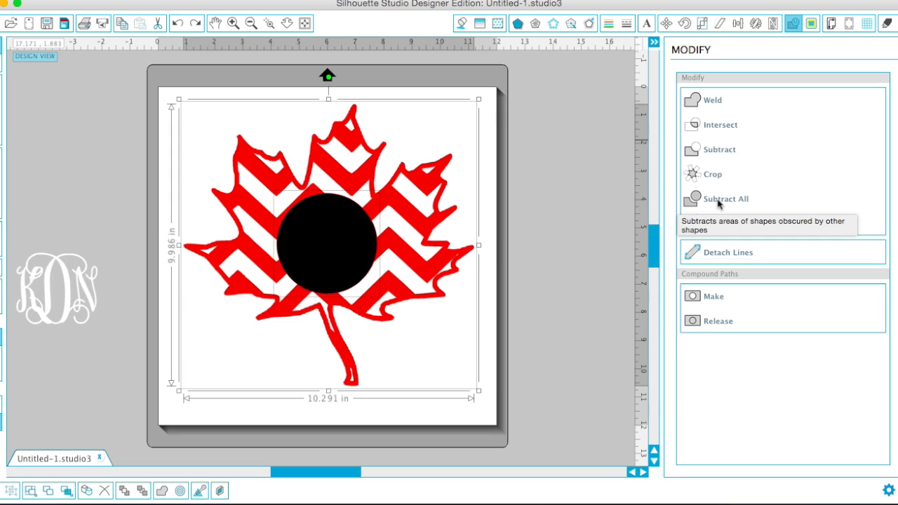
{"action": "left_click", "coordinate": [575, 201]}
{"action": "left_click_drag", "start_coordinate": [357, 241], "coordinate": [578, 234]}
{"action": "key", "text": "super+z"}
{"action": "key", "text": "super+z"}
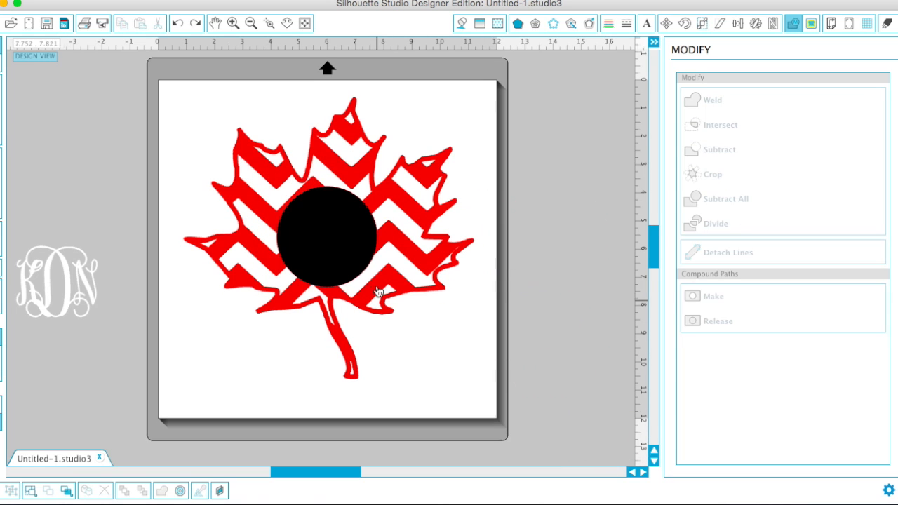
- Move the black circle out of the leaf's center to the empty area beside the mat
{"action": "left_click_drag", "start_coordinate": [351, 237], "coordinate": [567, 302]}
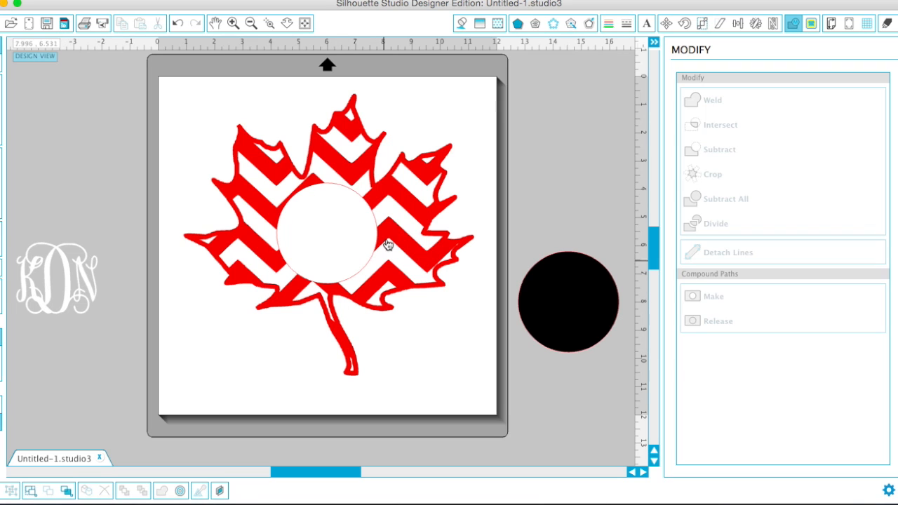
{"action": "left_click", "coordinate": [582, 304]}
{"action": "left_click_drag", "start_coordinate": [582, 305], "coordinate": [574, 249]}
{"action": "left_click", "coordinate": [344, 138]}
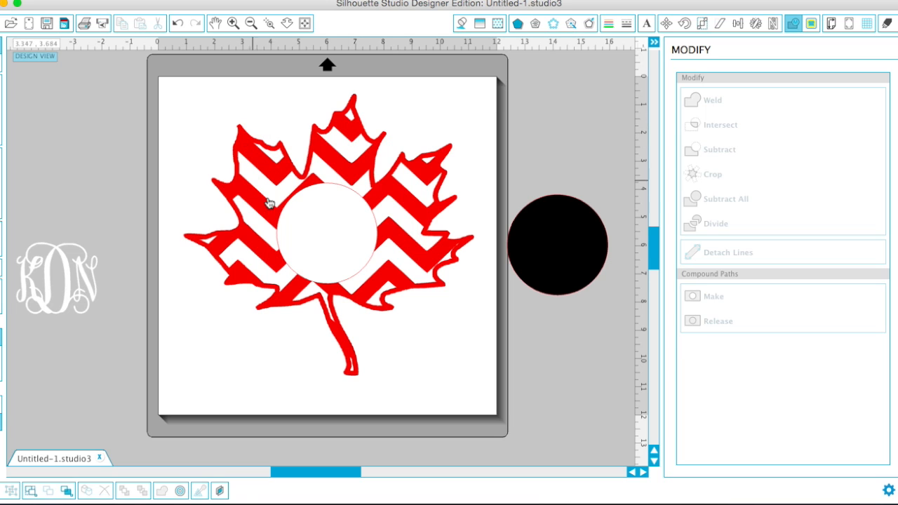
- Find the pumpkin monogram design among My Own Designs in the library and open it
{"action": "scroll", "coordinate": [469, 262], "scroll_direction": "right", "scroll_amount": 2}
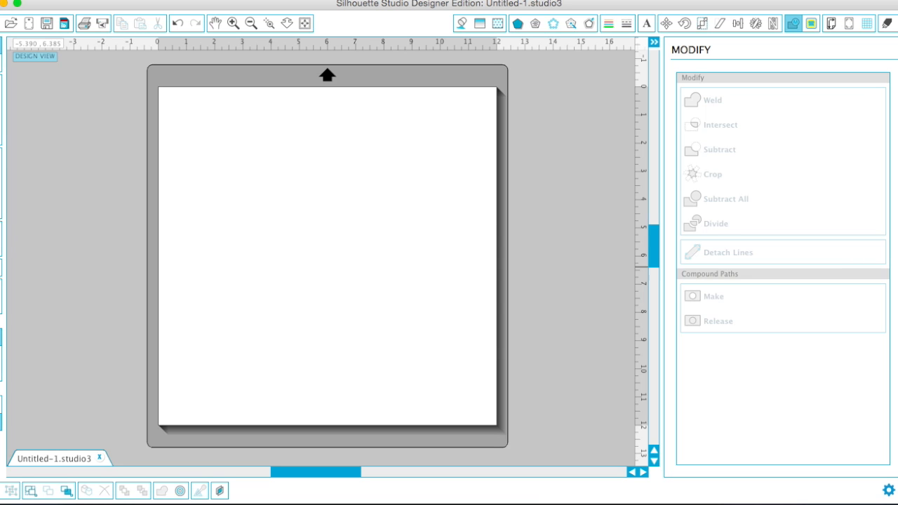
{"action": "left_click", "coordinate": [7, 357]}
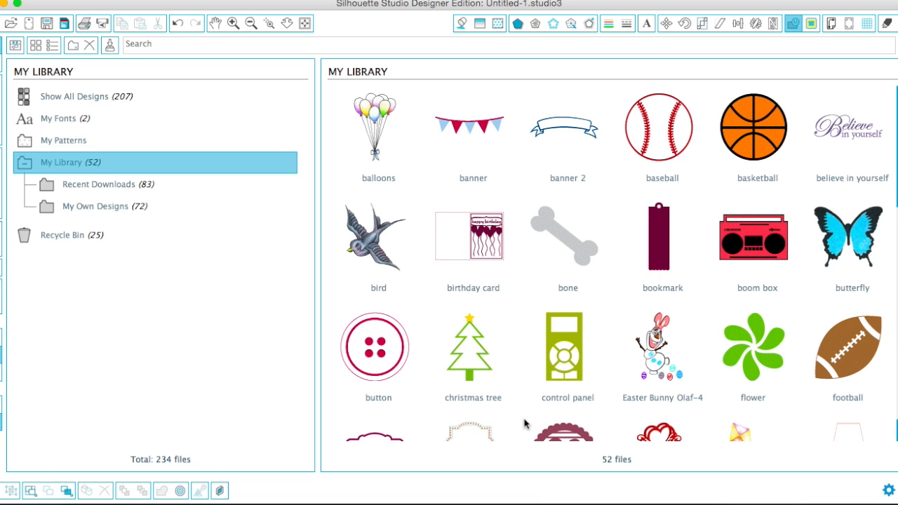
{"action": "left_click", "coordinate": [95, 207]}
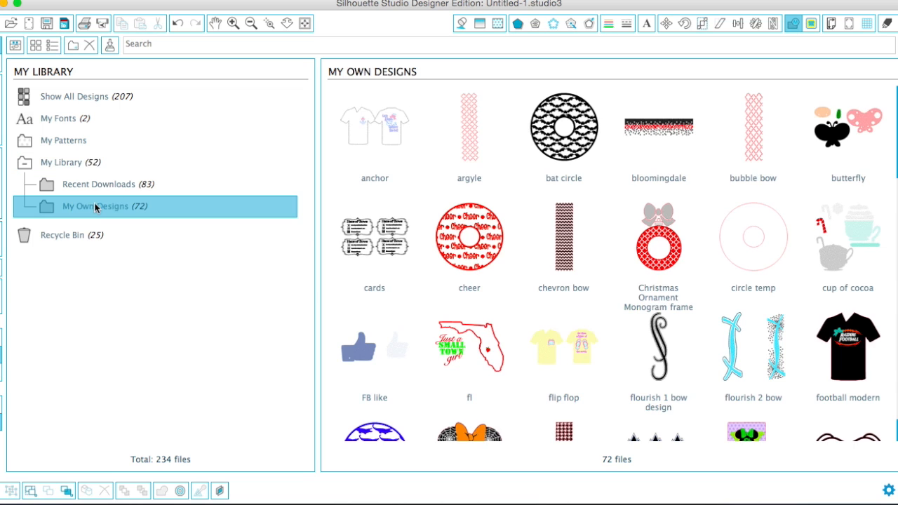
{"action": "scroll", "coordinate": [504, 263], "scroll_direction": "down", "scroll_amount": 5}
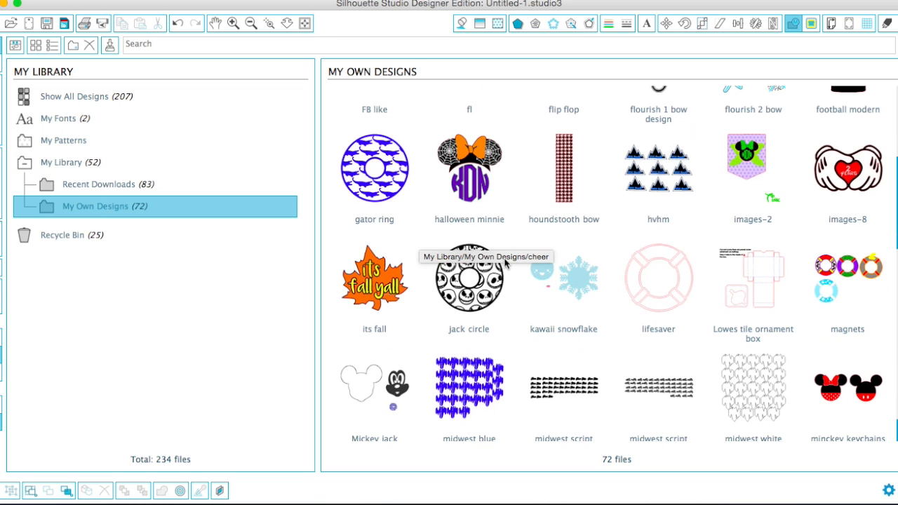
{"action": "scroll", "coordinate": [504, 263], "scroll_direction": "down", "scroll_amount": 1}
{"action": "scroll", "coordinate": [504, 263], "scroll_direction": "down", "scroll_amount": 8}
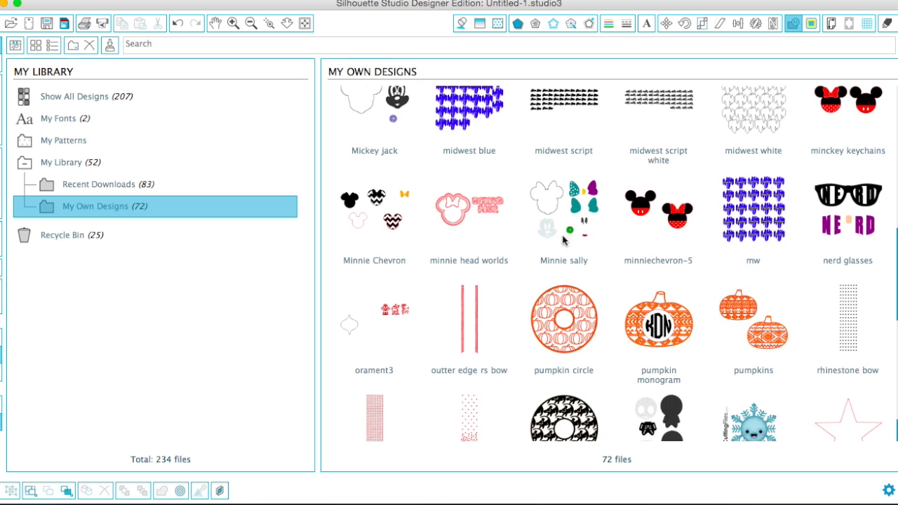
{"action": "double_click", "coordinate": [666, 324]}
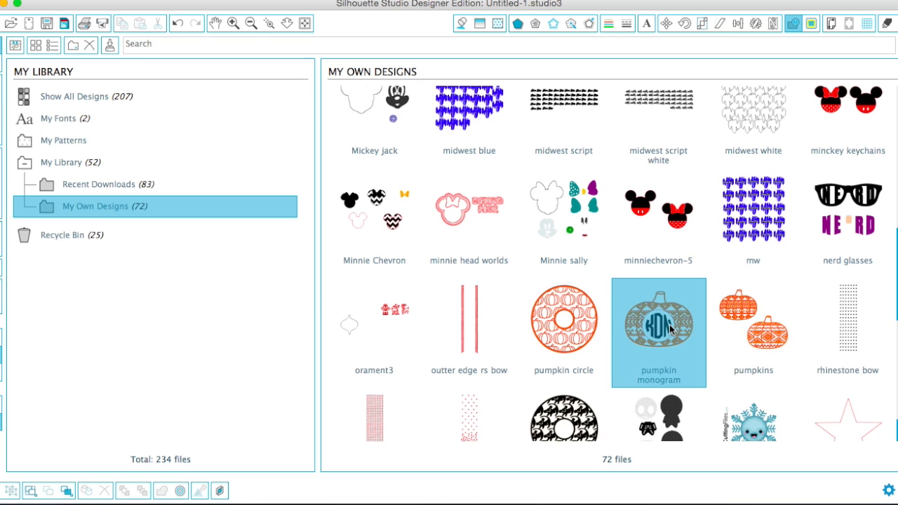
- Enlarge the whole pumpkin monogram design proportionally and reposition it so it spans about the full width of the mat
{"action": "left_click_drag", "start_coordinate": [371, 151], "coordinate": [611, 373]}
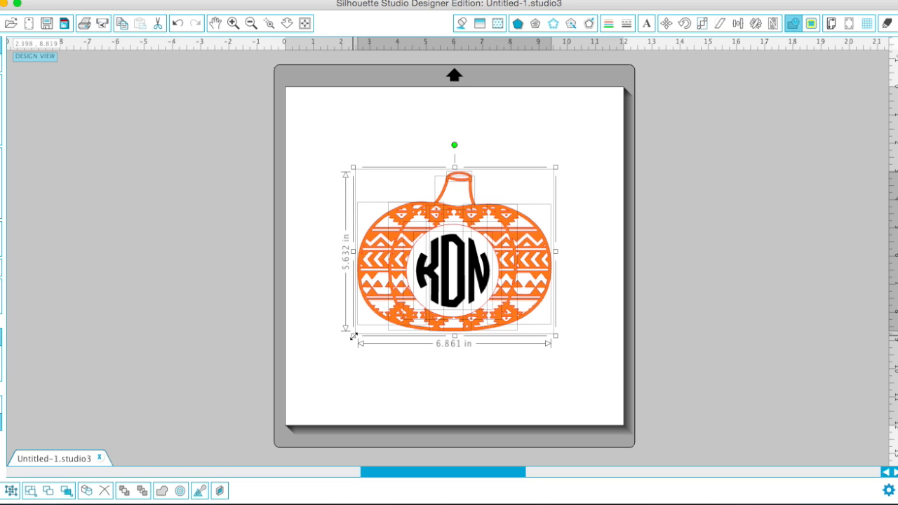
{"action": "left_click_drag", "start_coordinate": [350, 341], "coordinate": [195, 334]}
{"action": "left_click_drag", "start_coordinate": [276, 276], "coordinate": [363, 203]}
{"action": "left_click", "coordinate": [703, 257]}
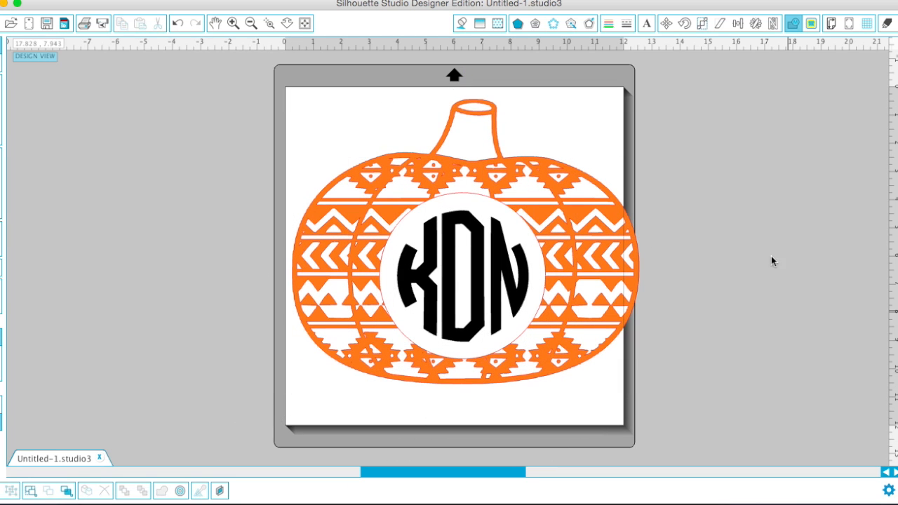
- Move the black monogram off one side of the mat and the white circle off the other side
{"action": "left_click_drag", "start_coordinate": [467, 274], "coordinate": [120, 217]}
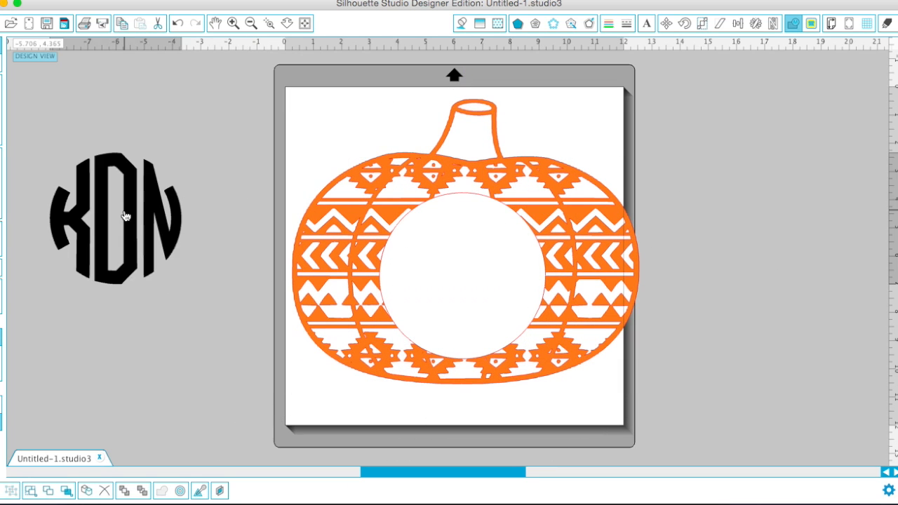
{"action": "left_click", "coordinate": [467, 270]}
{"action": "left_click_drag", "start_coordinate": [468, 269], "coordinate": [760, 174]}
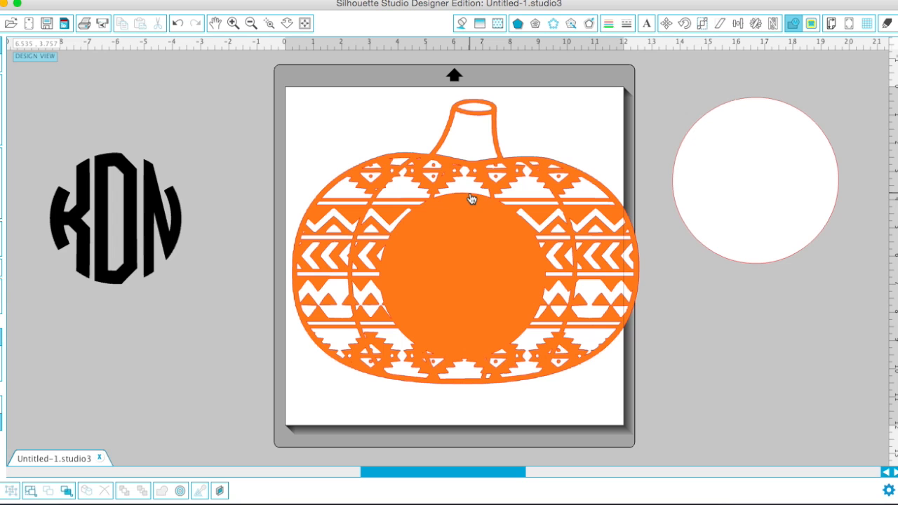
- Separate the solid orange pumpkin from the white pattern pieces and place the white circle on the pumpkin's middle
{"action": "left_click_drag", "start_coordinate": [476, 194], "coordinate": [664, 287]}
{"action": "left_click_drag", "start_coordinate": [792, 170], "coordinate": [691, 361]}
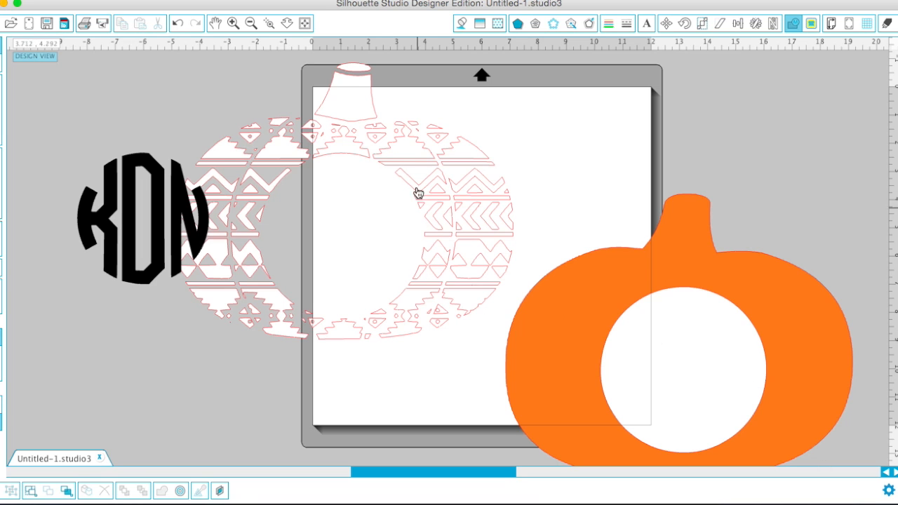
{"action": "left_click_drag", "start_coordinate": [395, 141], "coordinate": [481, 155]}
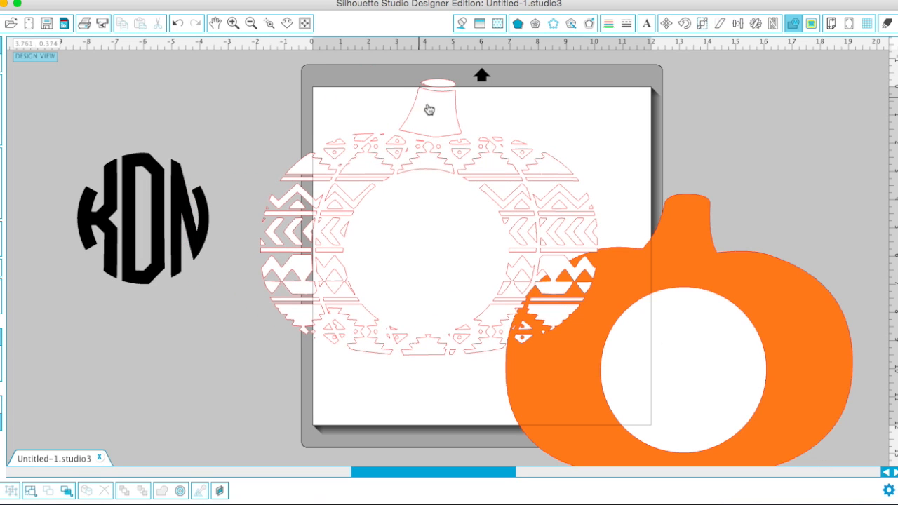
- Clear the white circle and the pattern pieces off the mat and place the solid orange pumpkin alone in its middle
{"action": "left_click_drag", "start_coordinate": [691, 358], "coordinate": [832, 151]}
{"action": "left_click", "coordinate": [621, 162]}
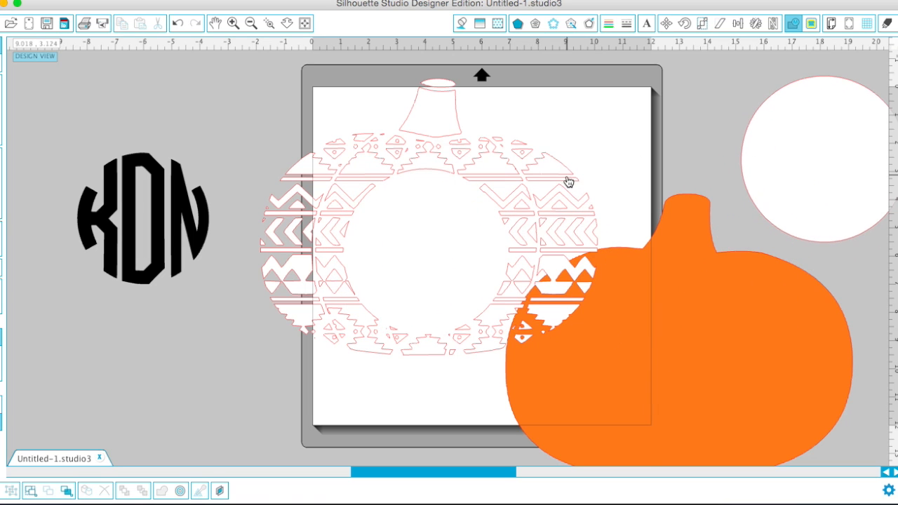
{"action": "left_click_drag", "start_coordinate": [568, 182], "coordinate": [215, 236]}
{"action": "left_click_drag", "start_coordinate": [678, 269], "coordinate": [474, 175]}
{"action": "left_click_drag", "start_coordinate": [548, 232], "coordinate": [555, 237]}
{"action": "left_click", "coordinate": [551, 163]}
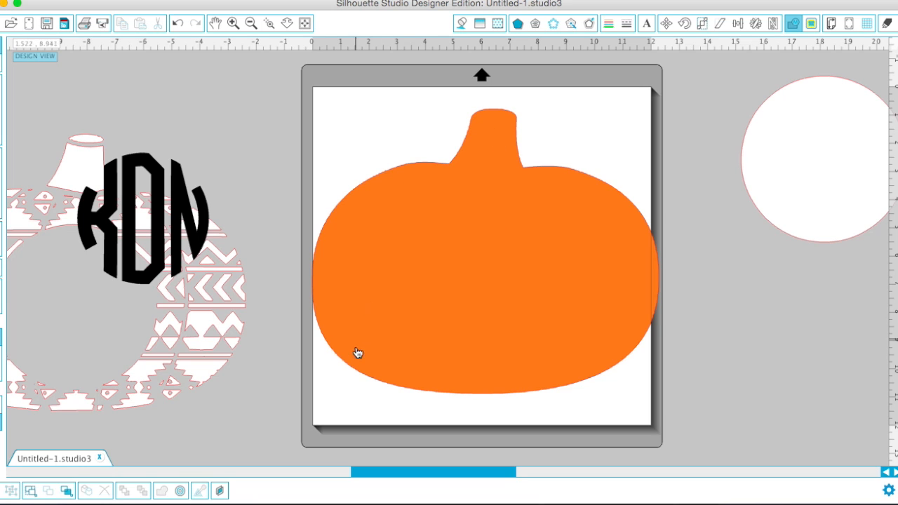
- Lay the white pattern pieces back over the orange pumpkin, aligned with its outline and stem
{"action": "left_click_drag", "start_coordinate": [192, 280], "coordinate": [596, 261]}
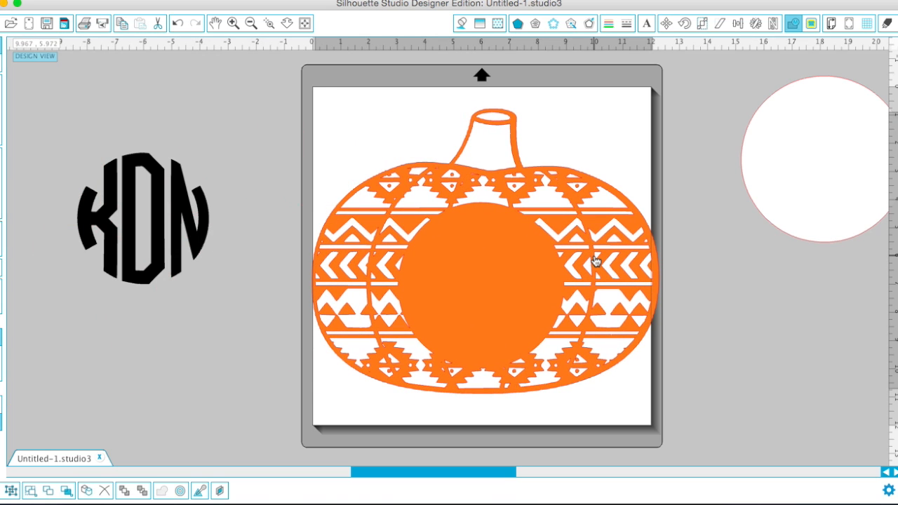
{"action": "left_click_drag", "start_coordinate": [595, 261], "coordinate": [596, 260]}
{"action": "left_click", "coordinate": [665, 234]}
- Shrink the white circle to about 4.48 inches across and place it in the middle of the patterned pumpkin
{"action": "left_click_drag", "start_coordinate": [775, 203], "coordinate": [723, 240]}
{"action": "left_click_drag", "start_coordinate": [683, 291], "coordinate": [723, 251]}
{"action": "left_click_drag", "start_coordinate": [809, 175], "coordinate": [508, 271]}
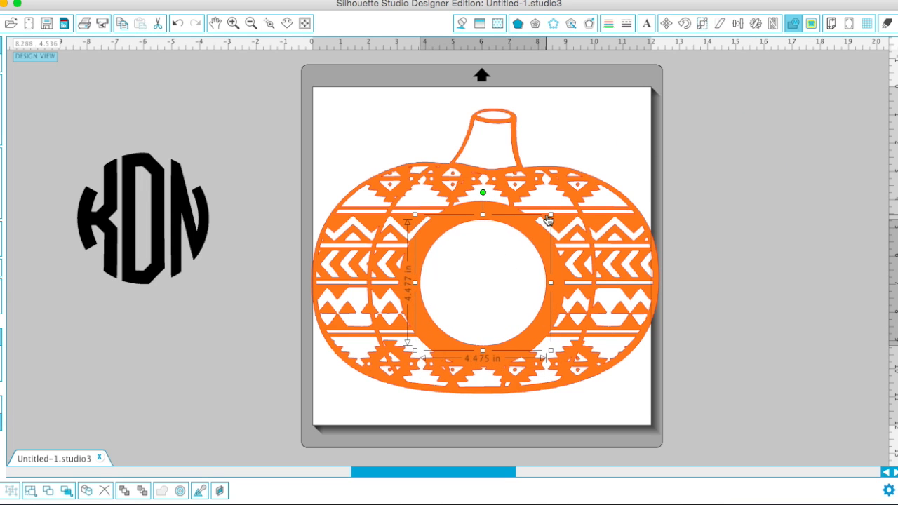
- Enlarge the white circle to about 4.97 inches across and nudge it until an even orange ring surrounds it
{"action": "left_click_drag", "start_coordinate": [550, 215], "coordinate": [558, 204]}
{"action": "key", "text": "Left"}
{"action": "key", "text": "Left"}
{"action": "key", "text": "Left"}
{"action": "key", "text": "Left"}
{"action": "left_click_drag", "start_coordinate": [554, 206], "coordinate": [563, 202]}
{"action": "key", "text": "Left"}
{"action": "key", "text": "Left"}
{"action": "key", "text": "Down"}
{"action": "key", "text": "Down"}
{"action": "key", "text": "Down"}
{"action": "key", "text": "Down"}
{"action": "key", "text": "Down"}
{"action": "key", "text": "Down"}
{"action": "key", "text": "Down"}
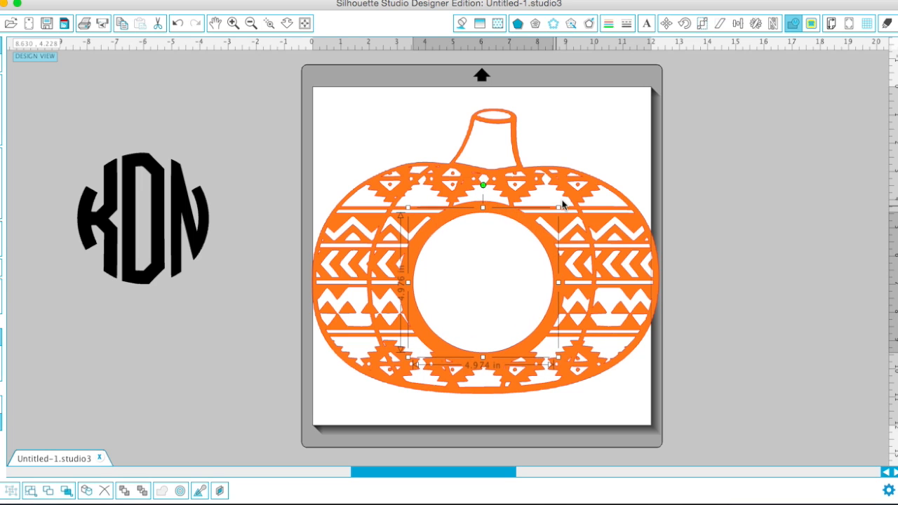
{"action": "key", "text": "Down"}
{"action": "key", "text": "Left"}
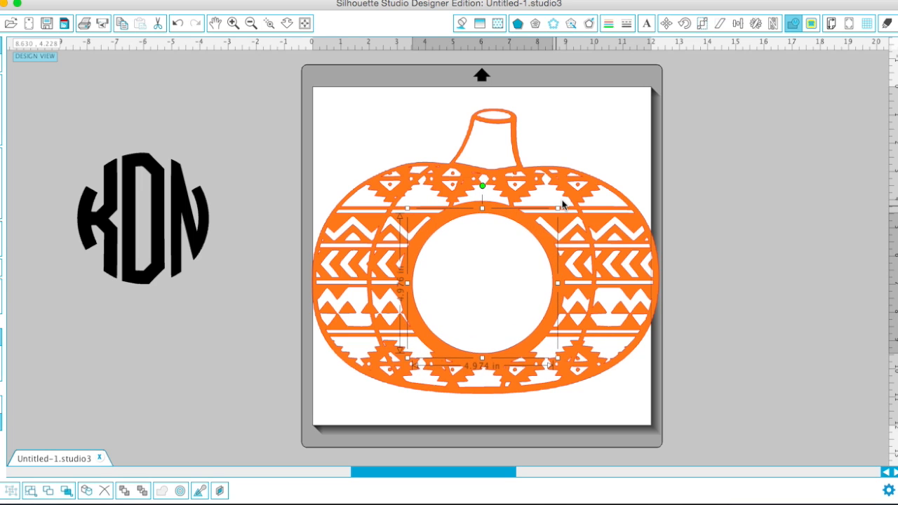
{"action": "left_click", "coordinate": [740, 297]}
- Shrink the black monogram to about 3.58 inches wide and center it inside the pumpkin's white circle
{"action": "left_click", "coordinate": [128, 249]}
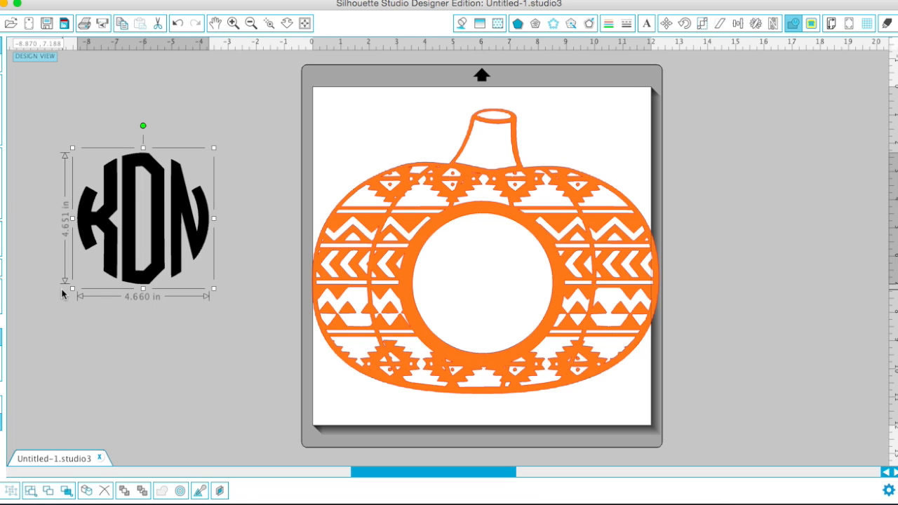
{"action": "left_click_drag", "start_coordinate": [72, 289], "coordinate": [105, 257]}
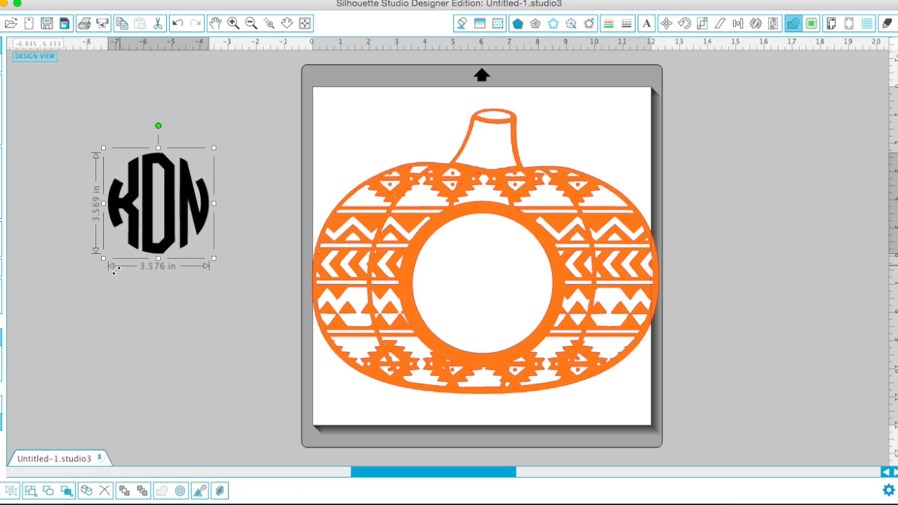
{"action": "left_click_drag", "start_coordinate": [167, 205], "coordinate": [492, 284]}
{"action": "left_click", "coordinate": [766, 222]}
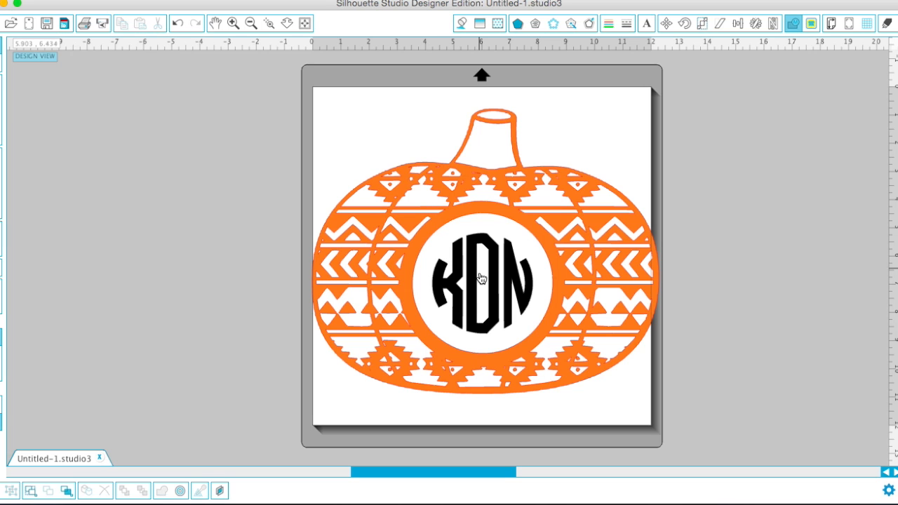
{"action": "mouse_move", "coordinate": [477, 277]}
{"action": "left_mouse_down"}
{"action": "mouse_move", "coordinate": [364, 295]}
{"action": "mouse_move", "coordinate": [553, 235]}
{"action": "mouse_move", "coordinate": [486, 276]}
{"action": "mouse_move", "coordinate": [469, 275]}
{"action": "left_mouse_up"}
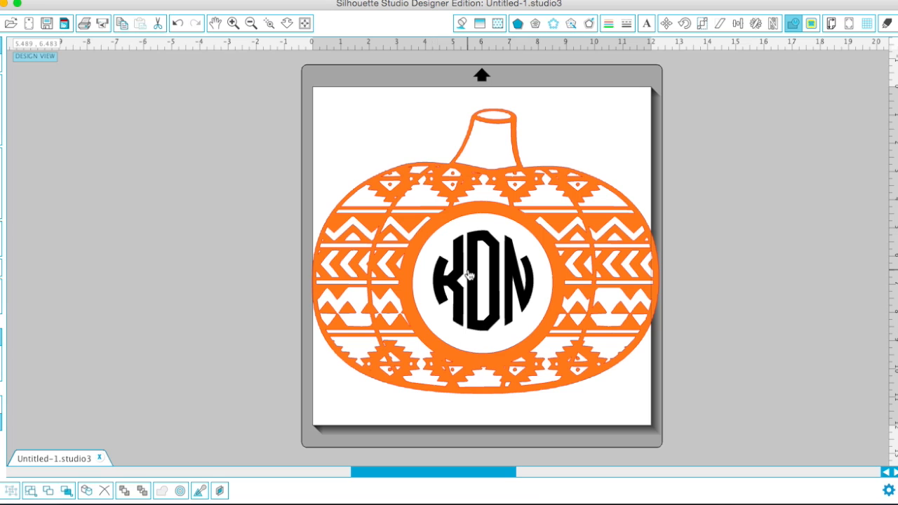